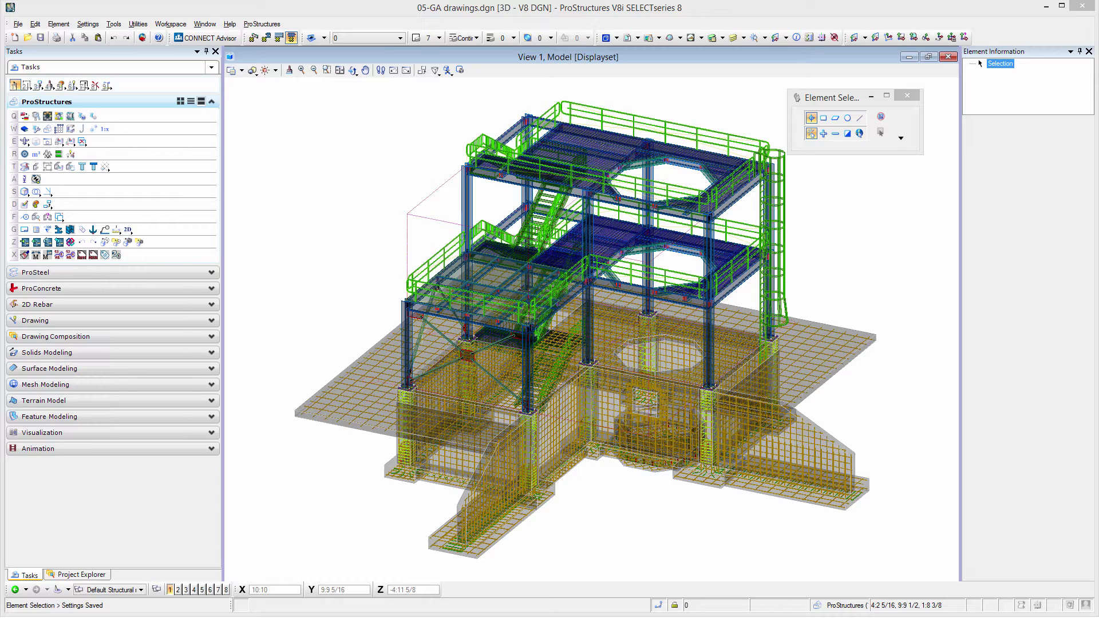
Step: Hide the attached concrete model reference, then show it again
left_click(622, 46)
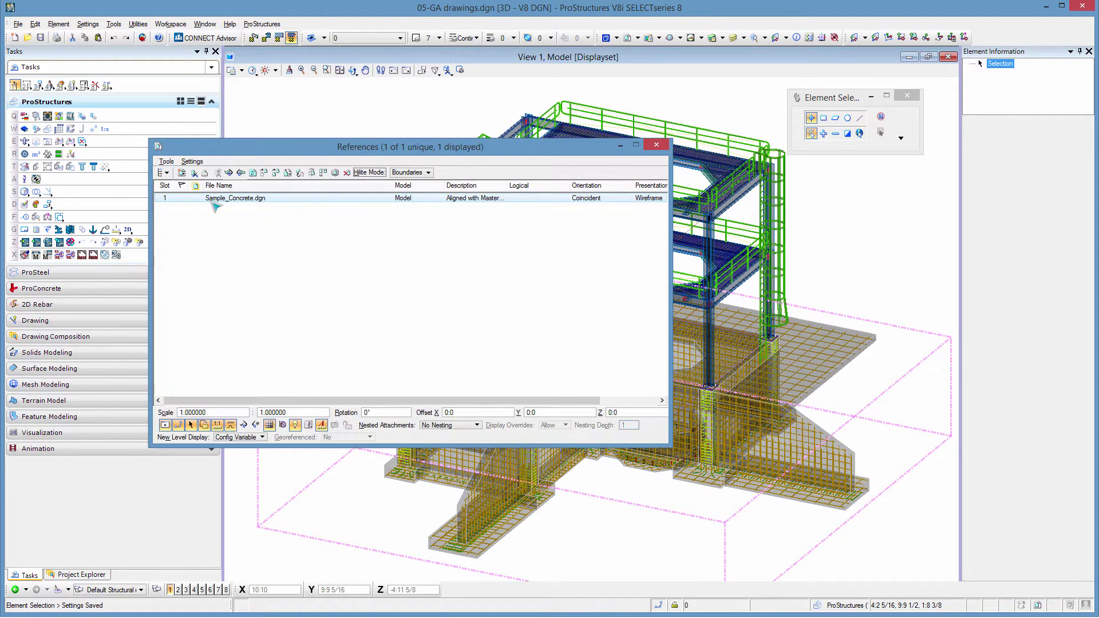
left_click_drag(400, 147, 346, 41)
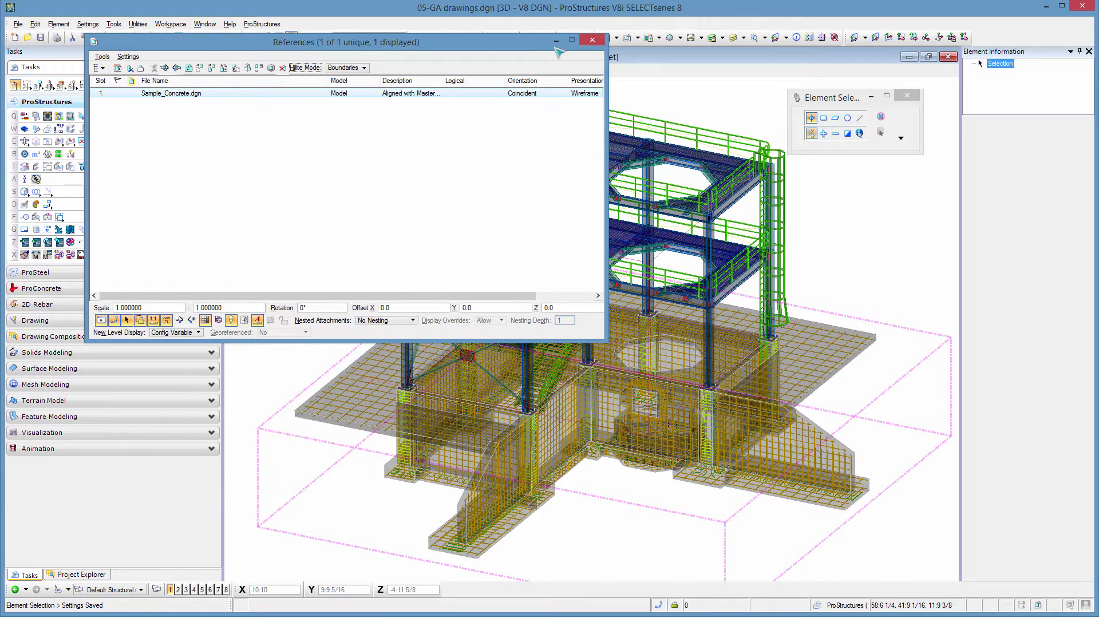
left_click_drag(488, 297, 545, 297)
left_click(550, 93)
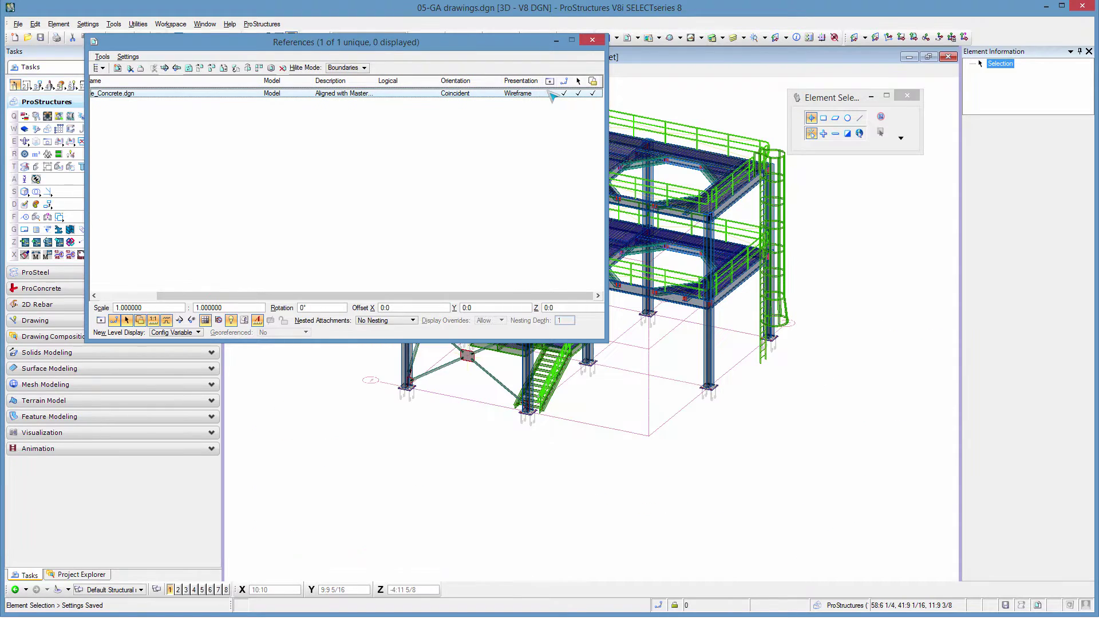
left_click(549, 94)
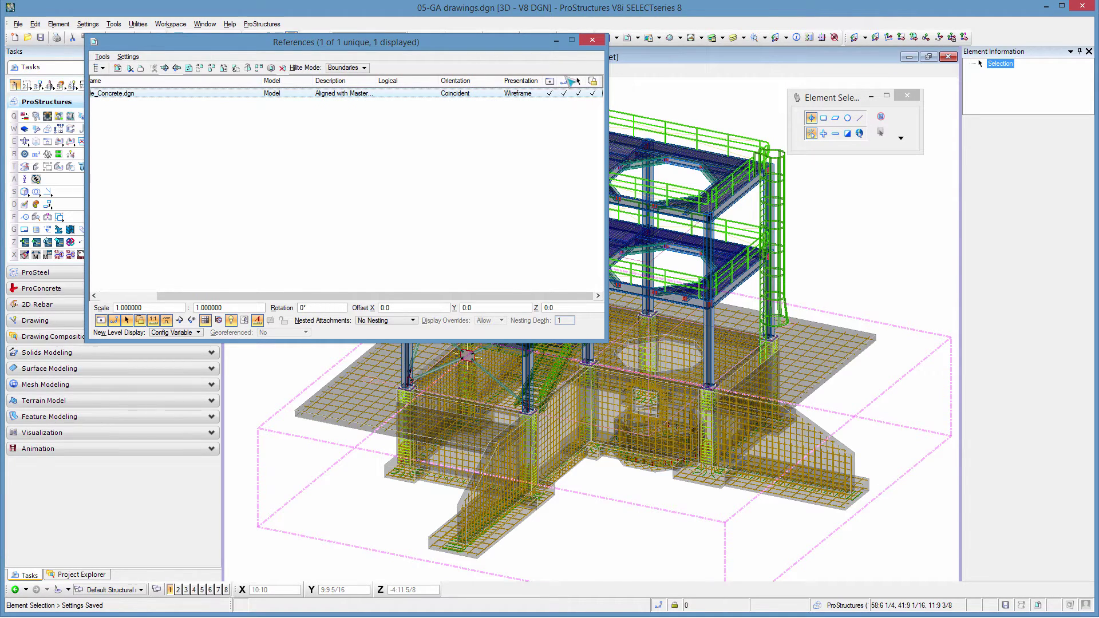
left_click(592, 40)
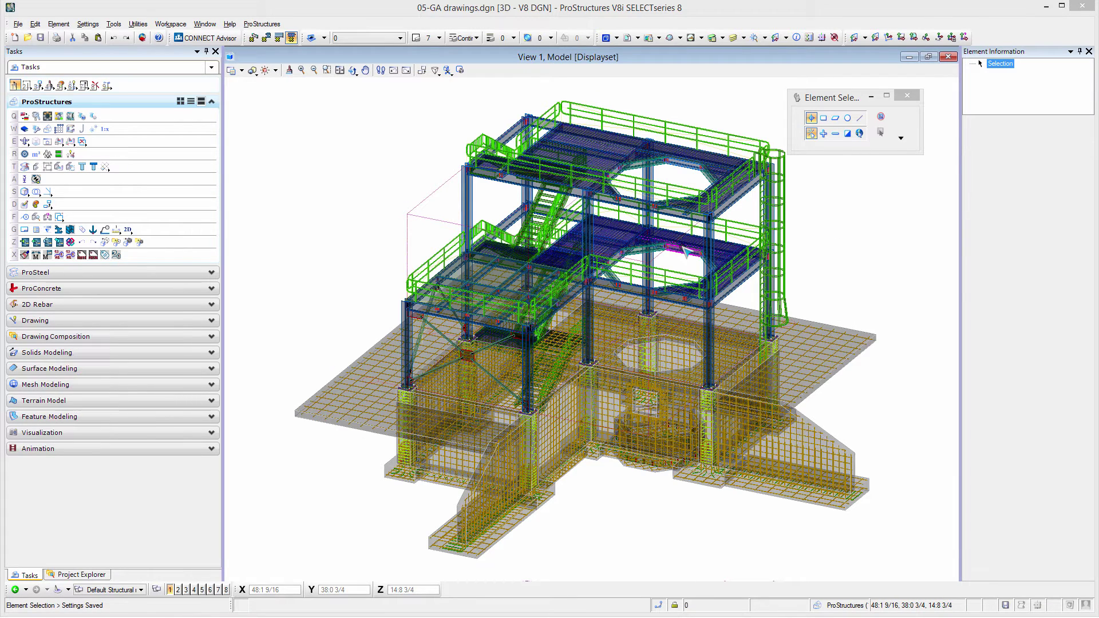
Step: Look through the Section [Sheet] and 2D Inserts models, then return to the 3D Model
left_click(608, 38)
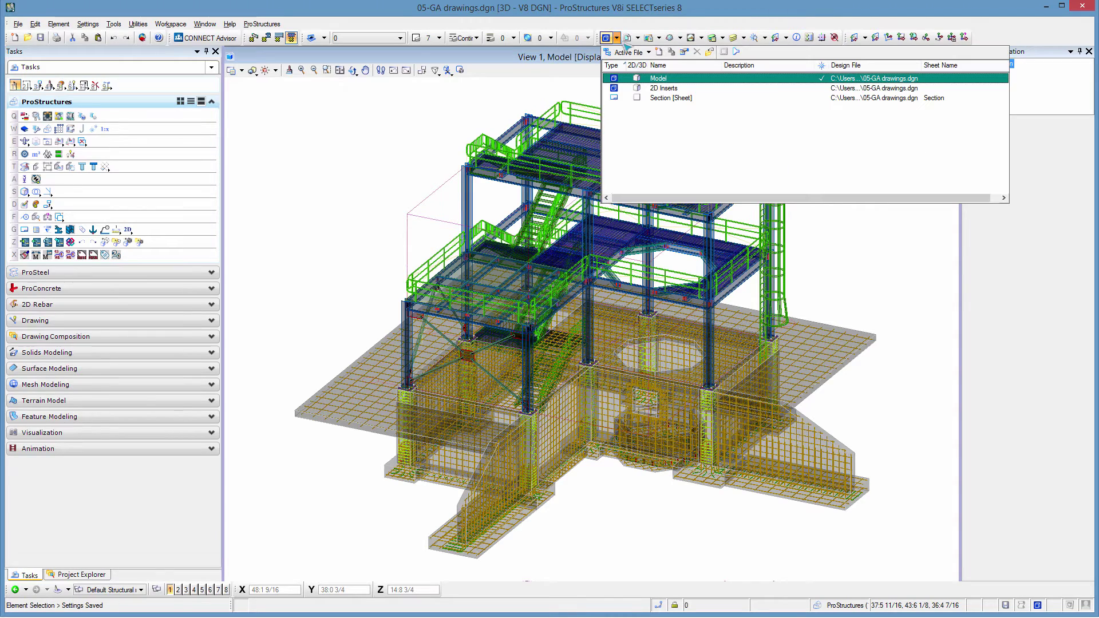
left_click(660, 99)
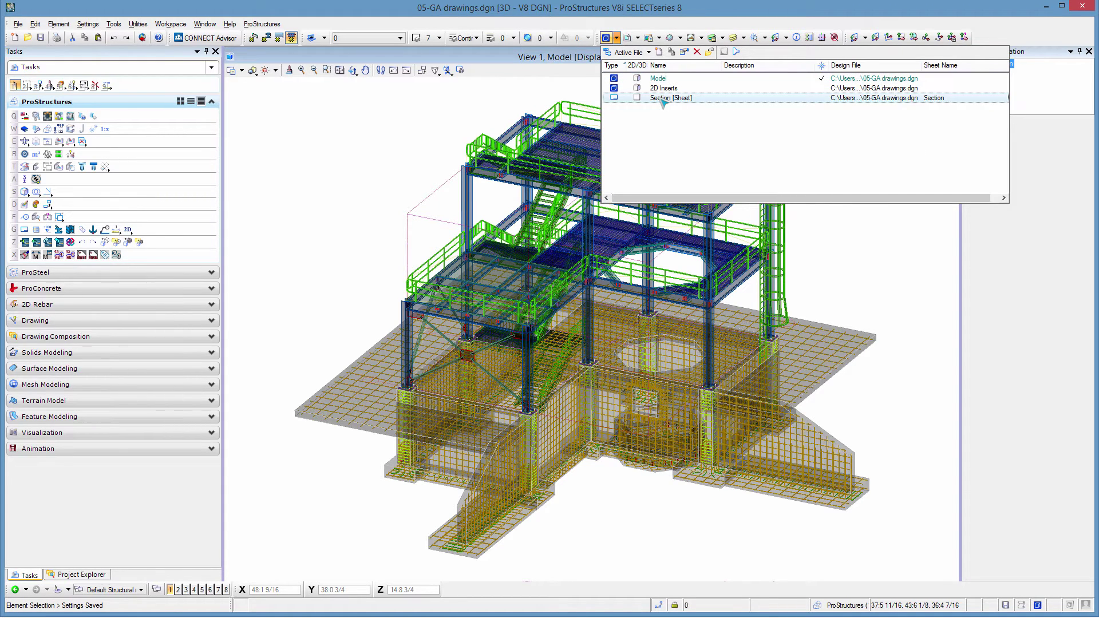
double_click(662, 98)
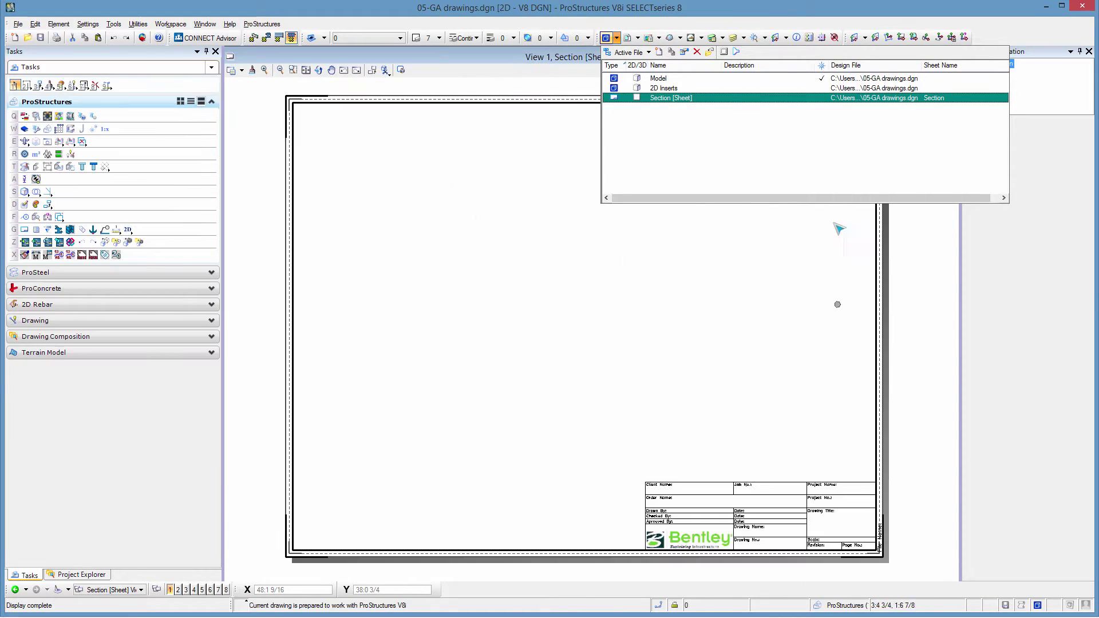
left_click(911, 248)
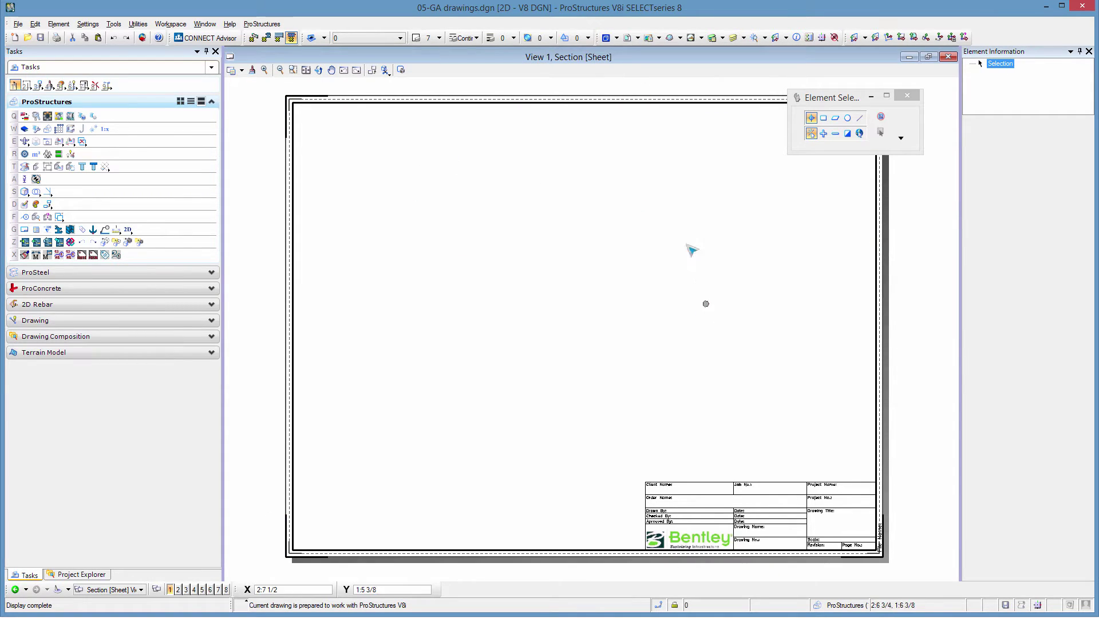
left_click(618, 38)
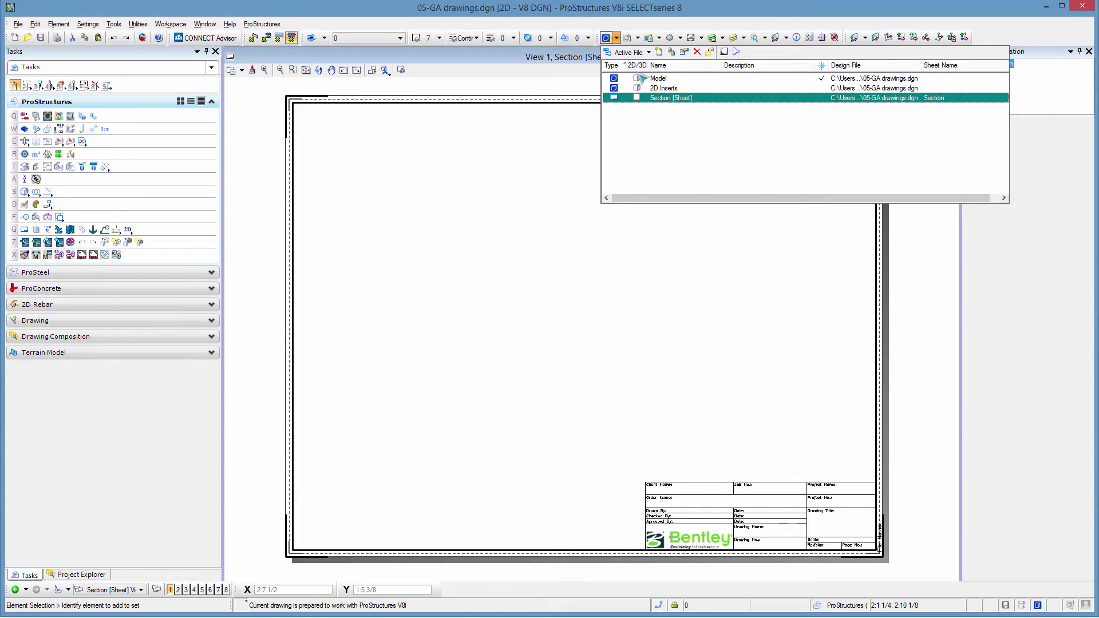
left_click(667, 89)
double_click(666, 89)
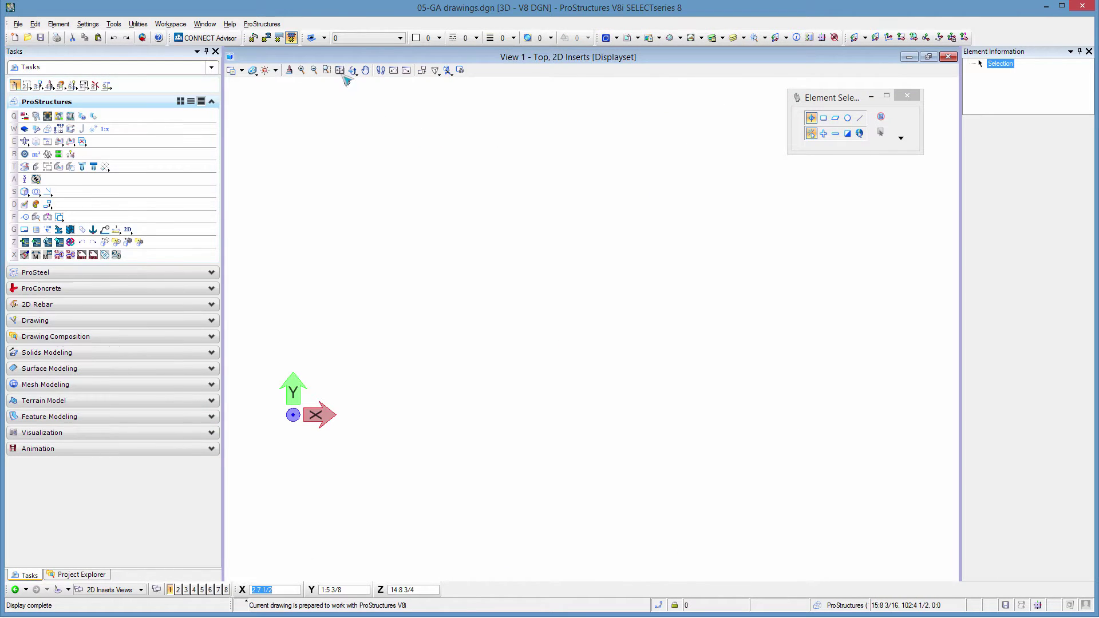
left_click(603, 37)
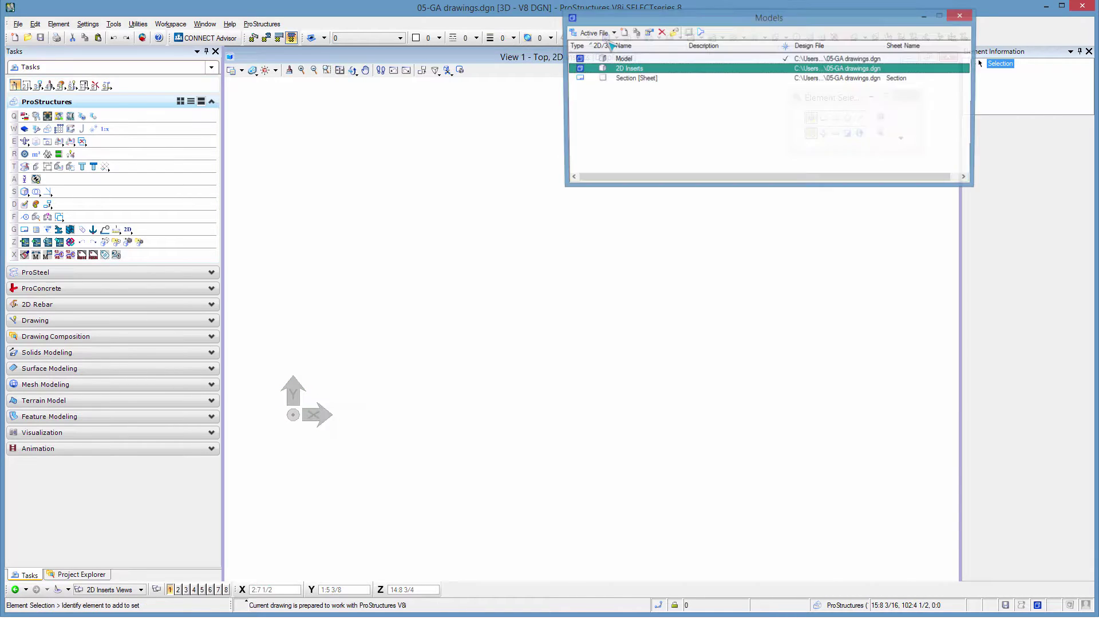
double_click(625, 59)
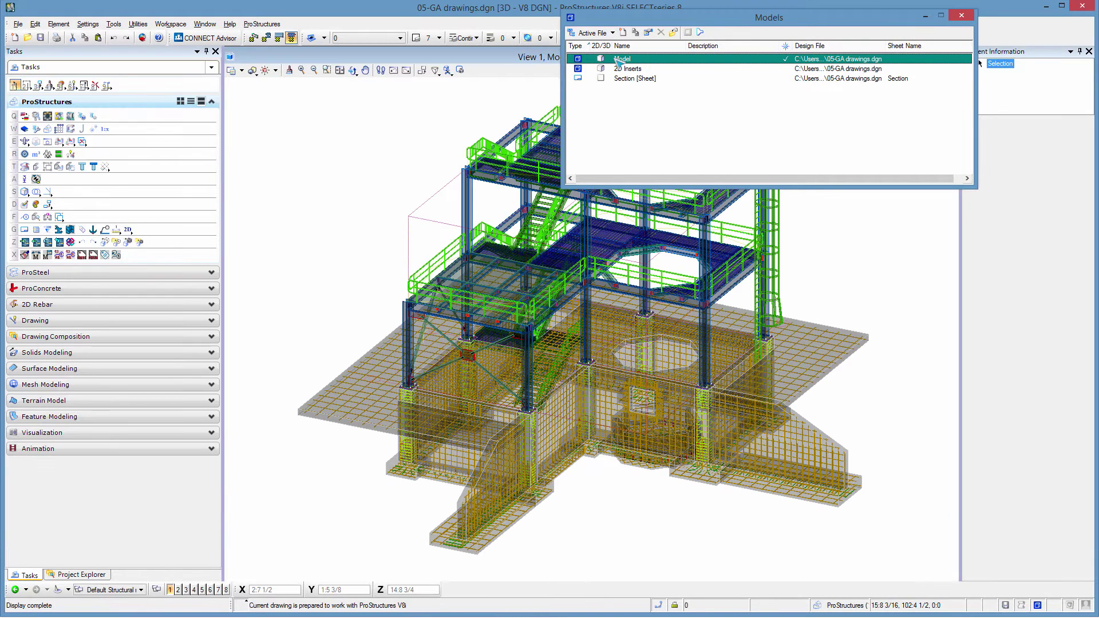
left_click(961, 16)
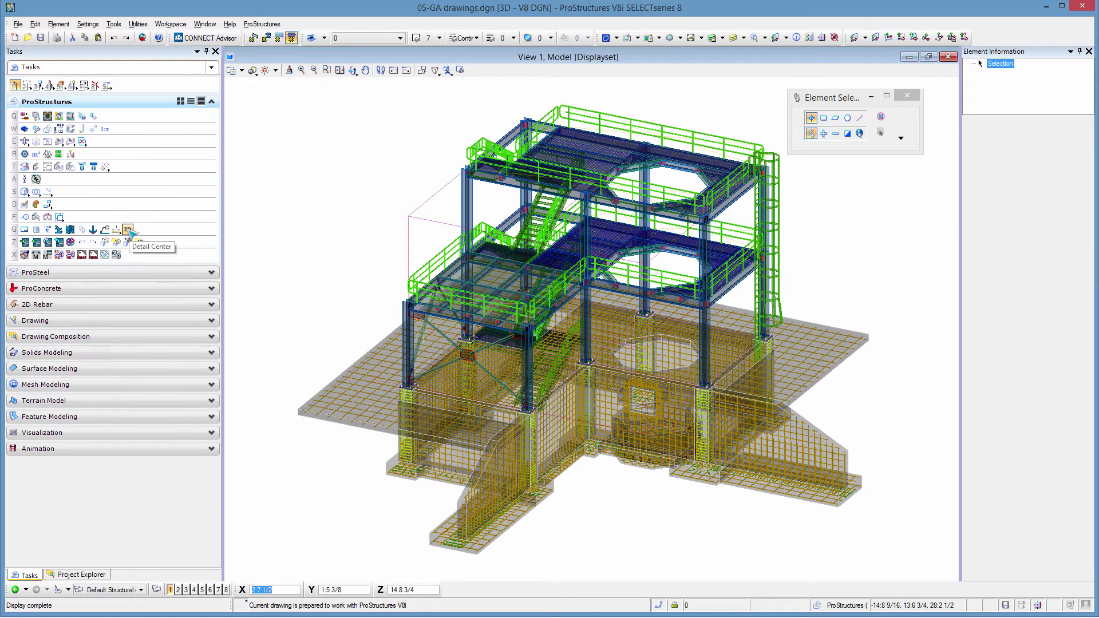
Step: Start DetailCenter in standard mode, collapse the Fabrication styles and expand the model's saved views
left_click(128, 230)
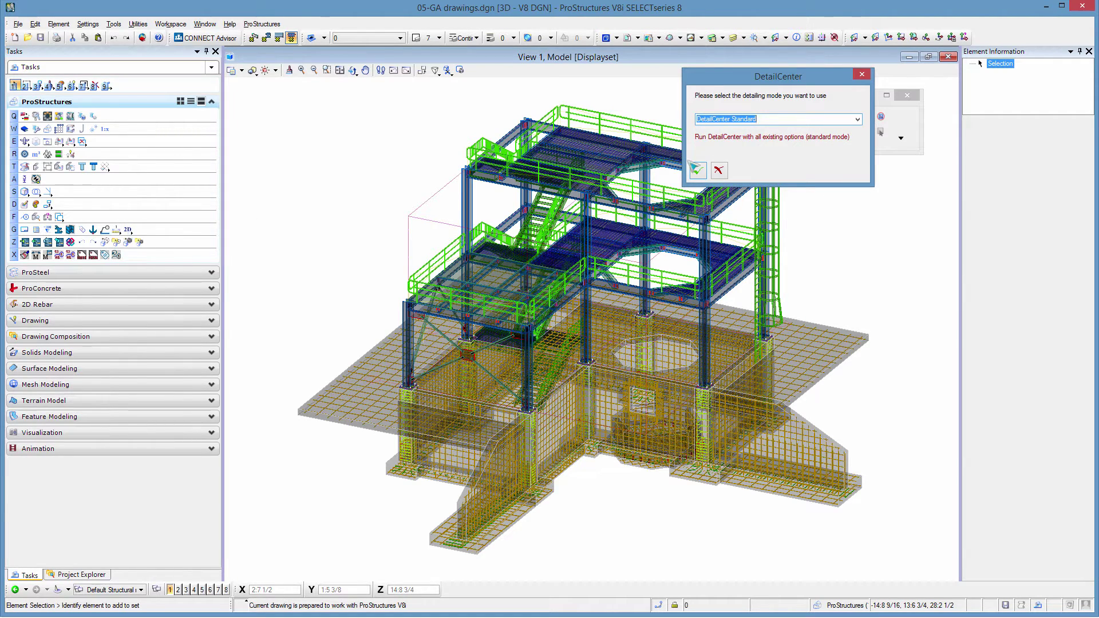
left_click(697, 170)
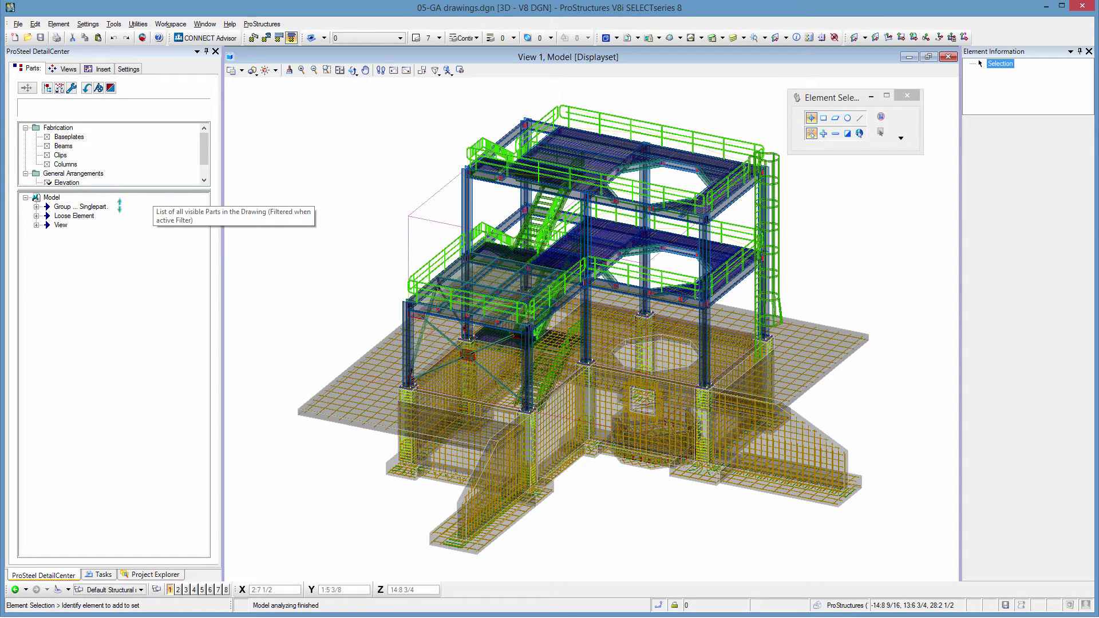
left_click_drag(117, 236, 117, 238)
double_click(69, 127)
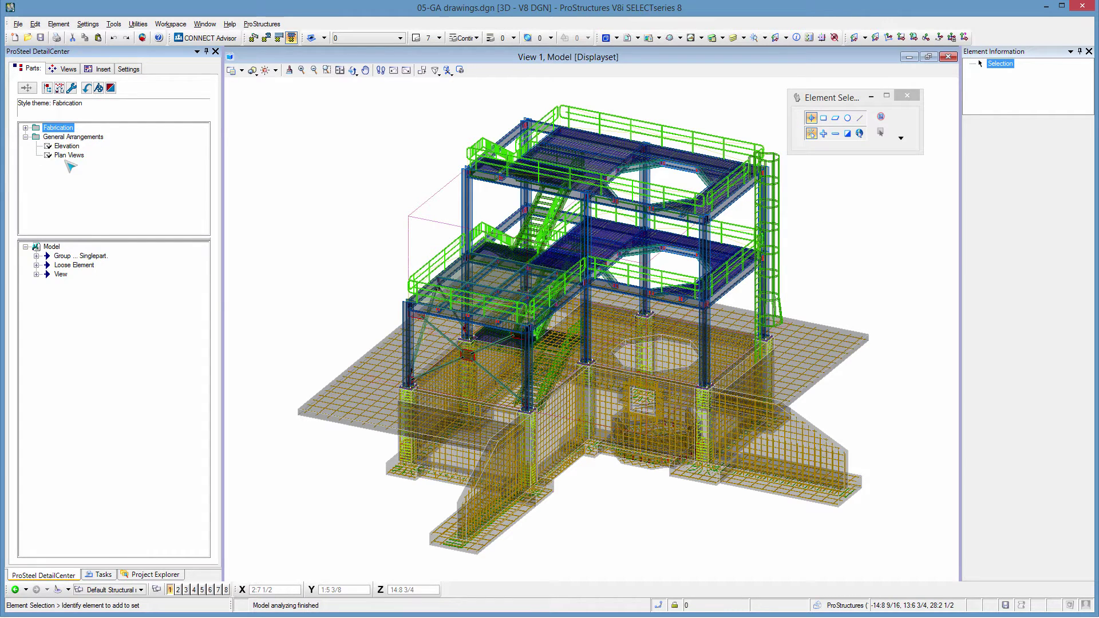
left_click(36, 274)
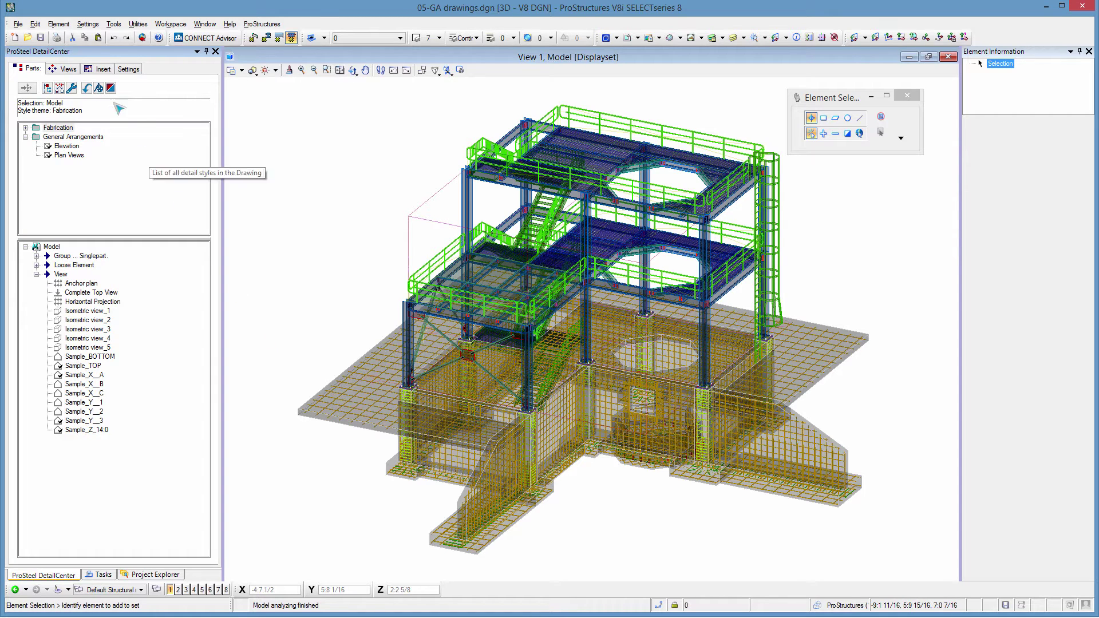
Step: Preview the Sample_TOP plan, showing W18x35 beams along gridlines 2 and 3
left_click(65, 69)
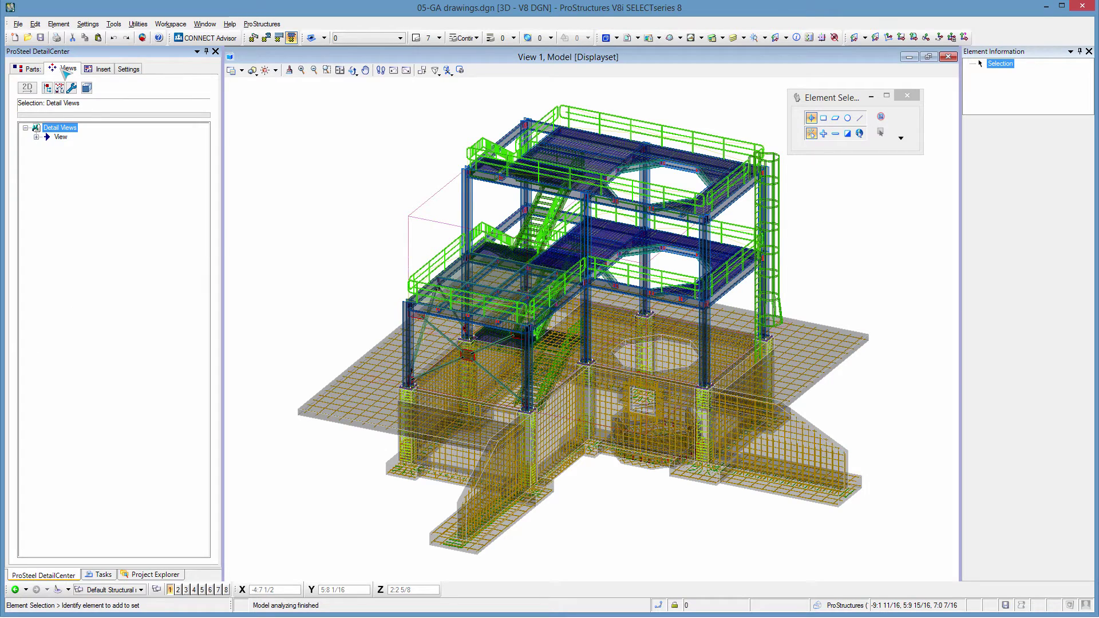
left_click(36, 137)
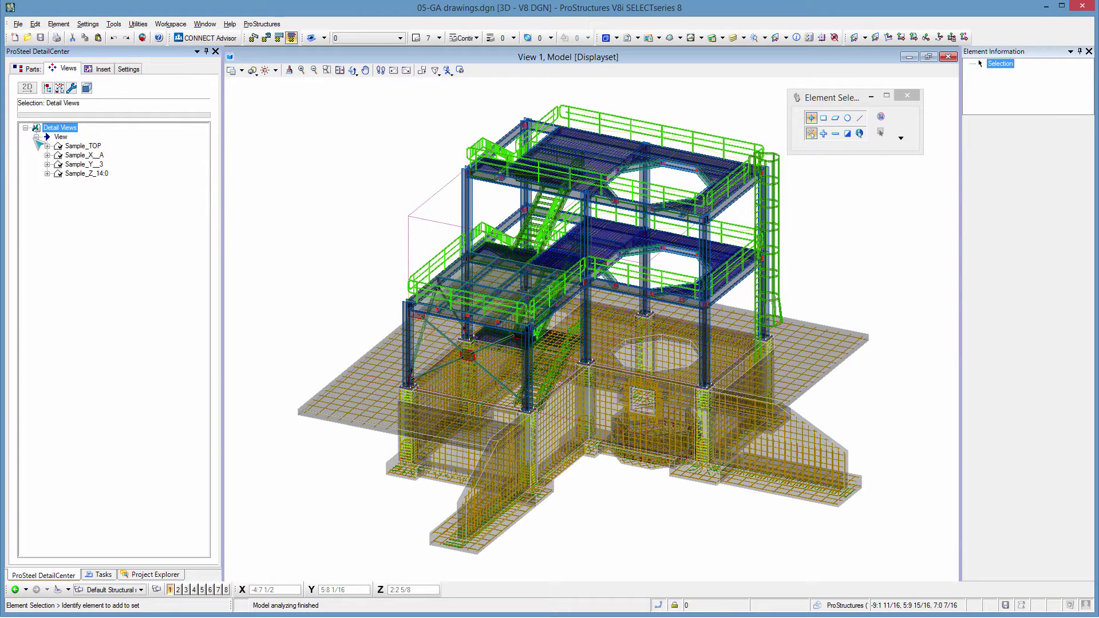
left_click(80, 147)
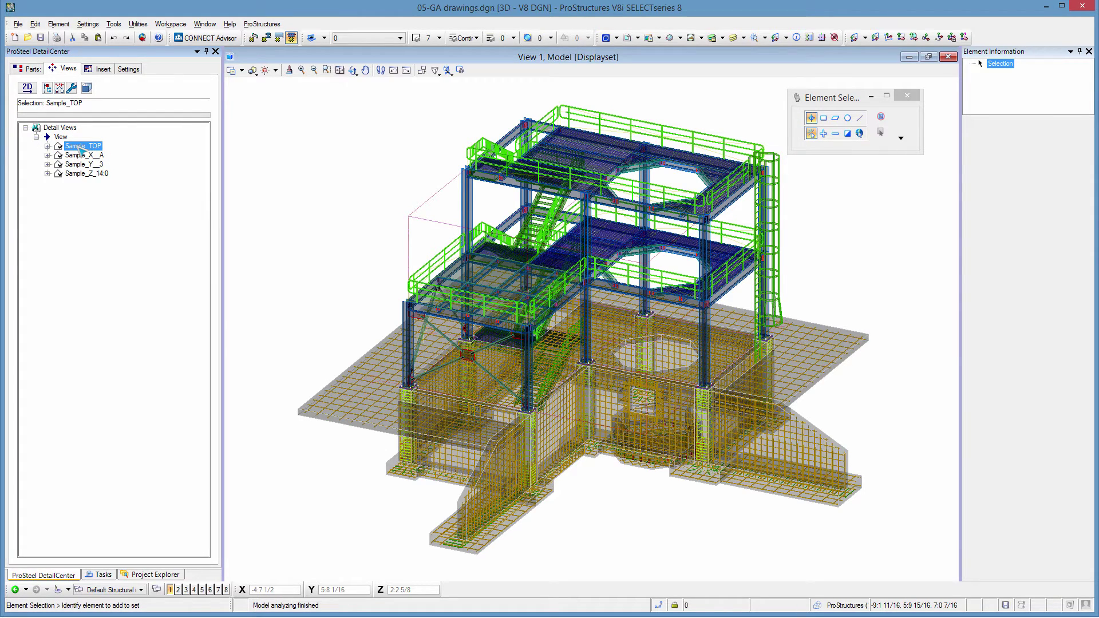
right_click(78, 149)
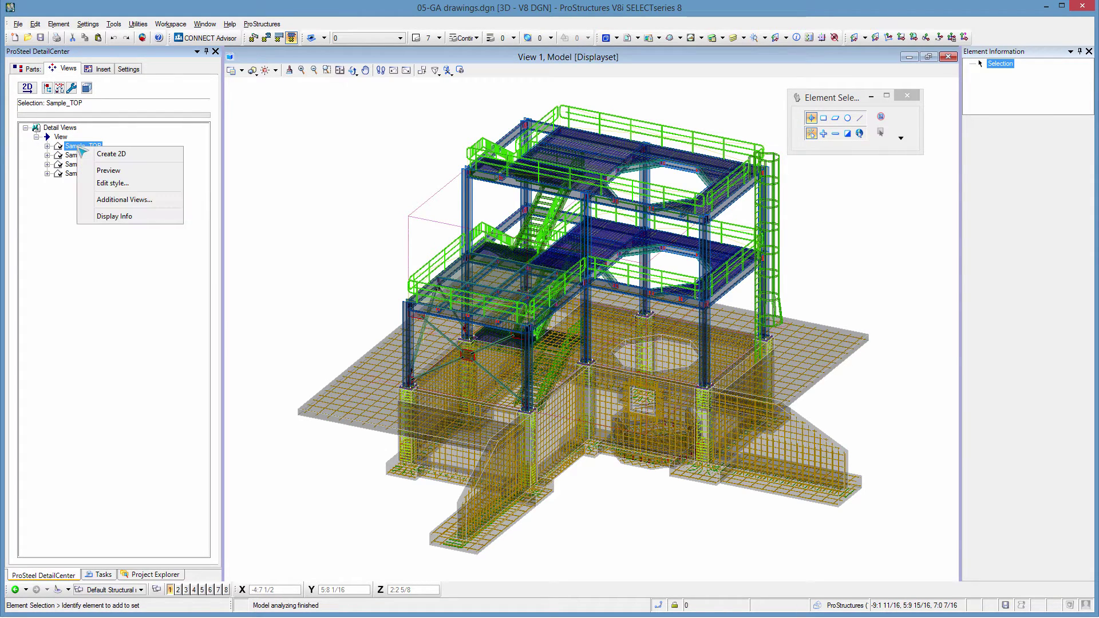
left_click(114, 171)
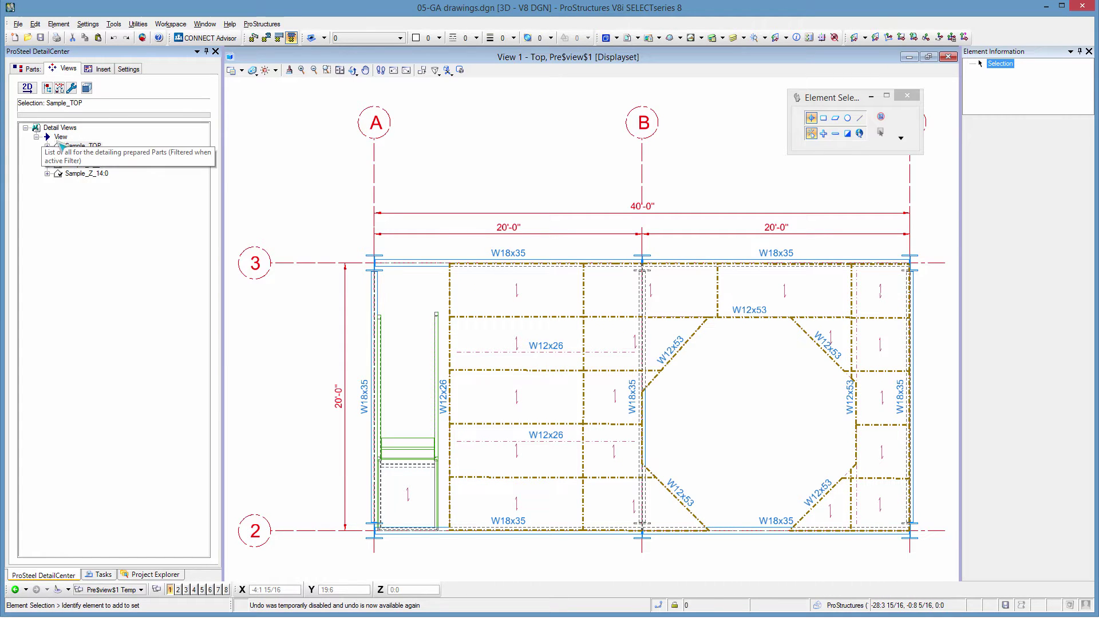
right_click(80, 147)
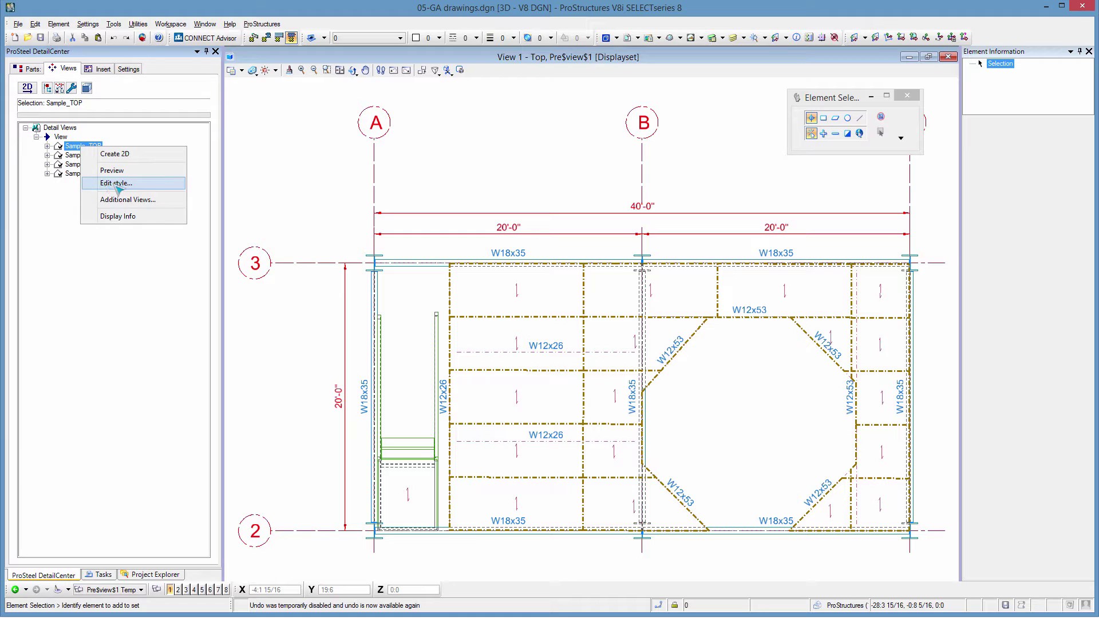
Step: In the Sample_TOP plan style's object display, set Gratting to No display and refresh the preview
left_click(116, 184)
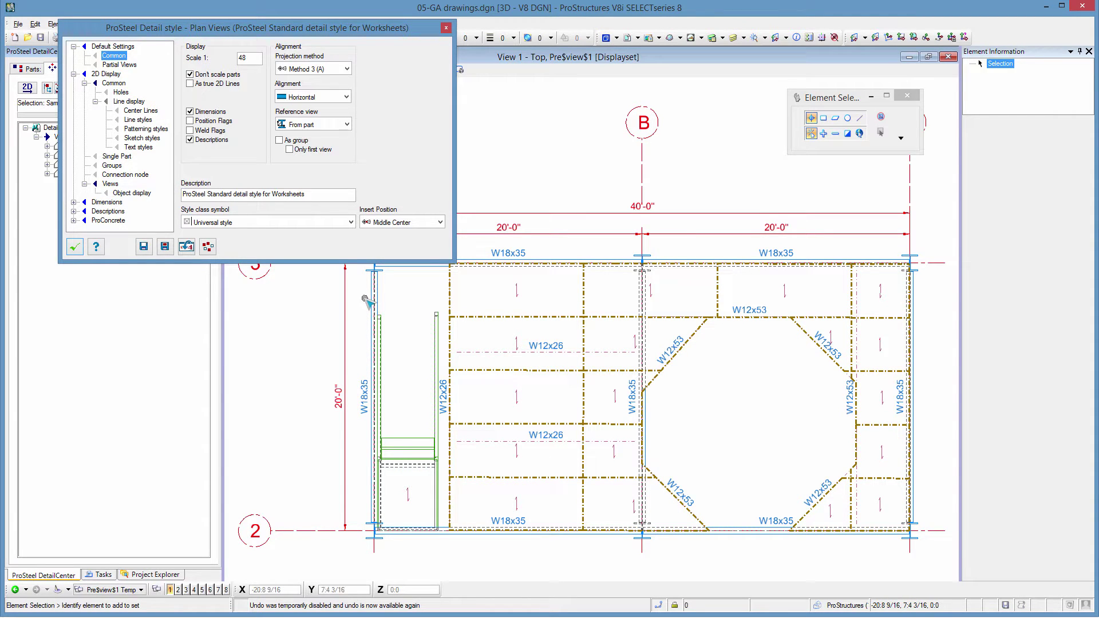
left_click(131, 193)
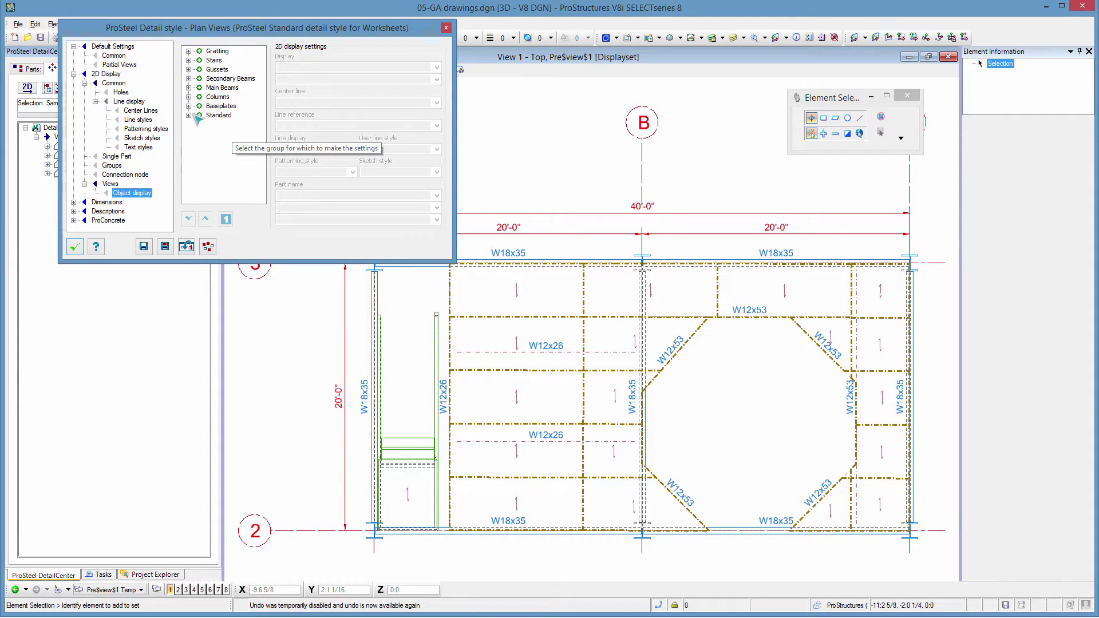
left_click(213, 53)
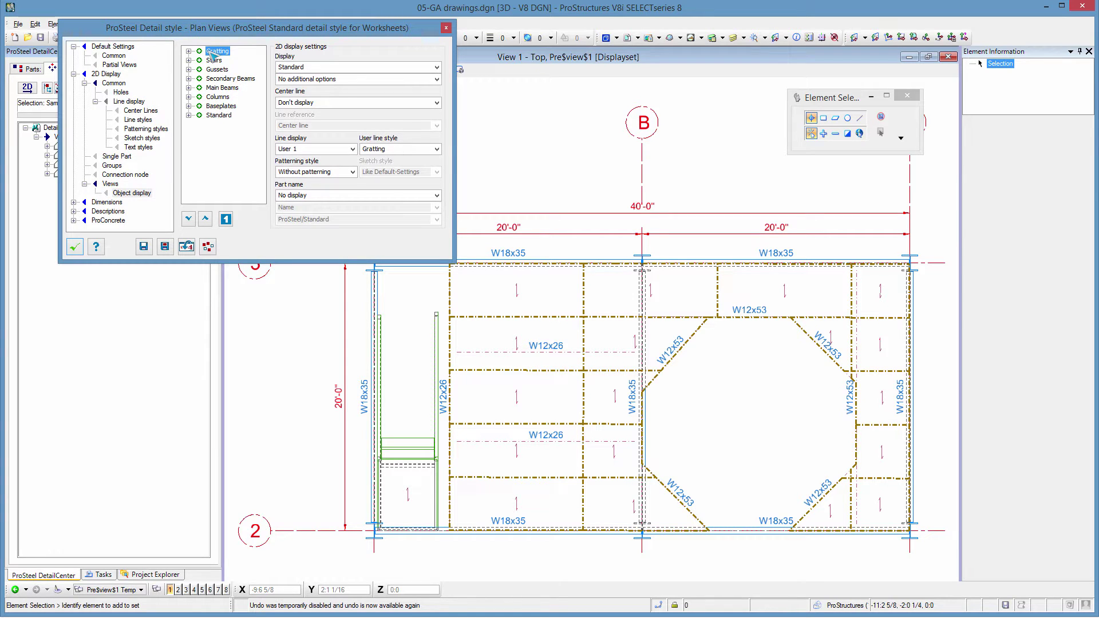
left_click(437, 67)
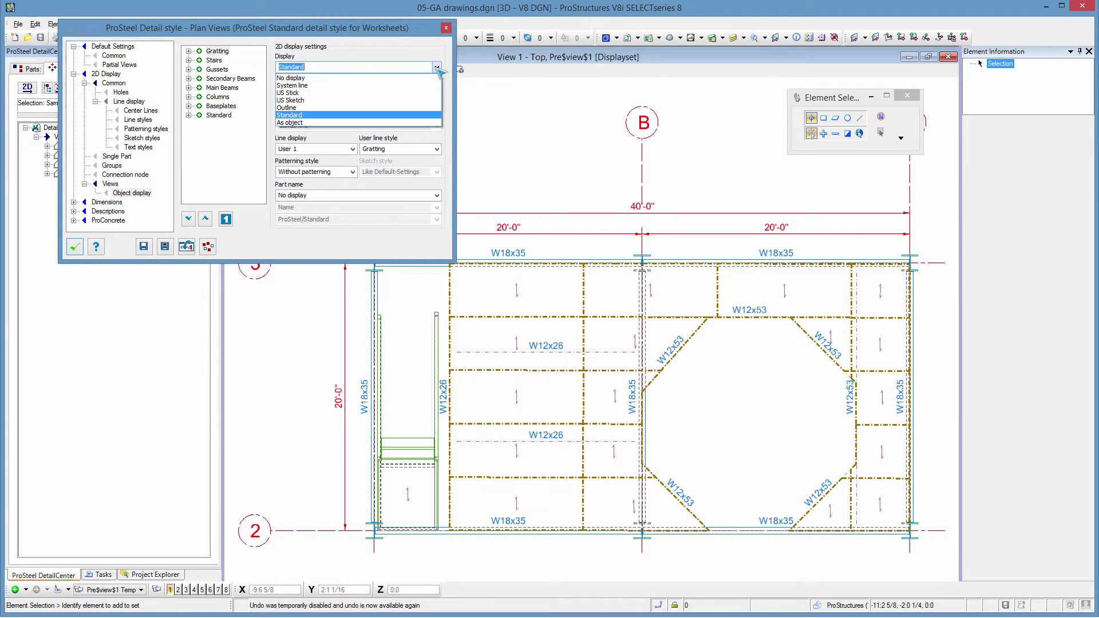
left_click(293, 78)
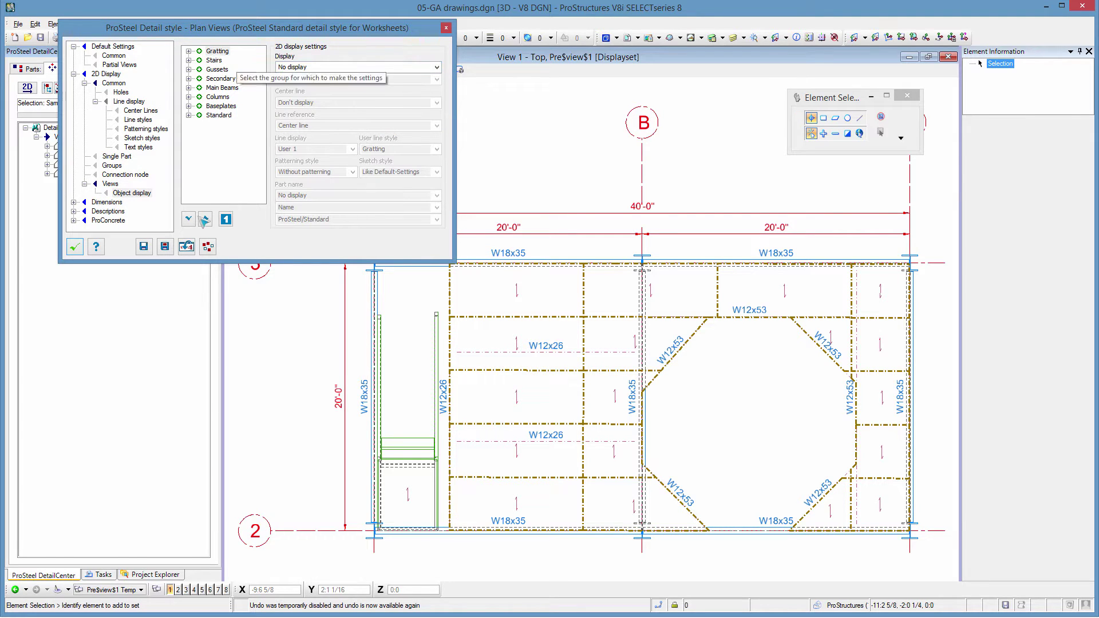
left_click(187, 248)
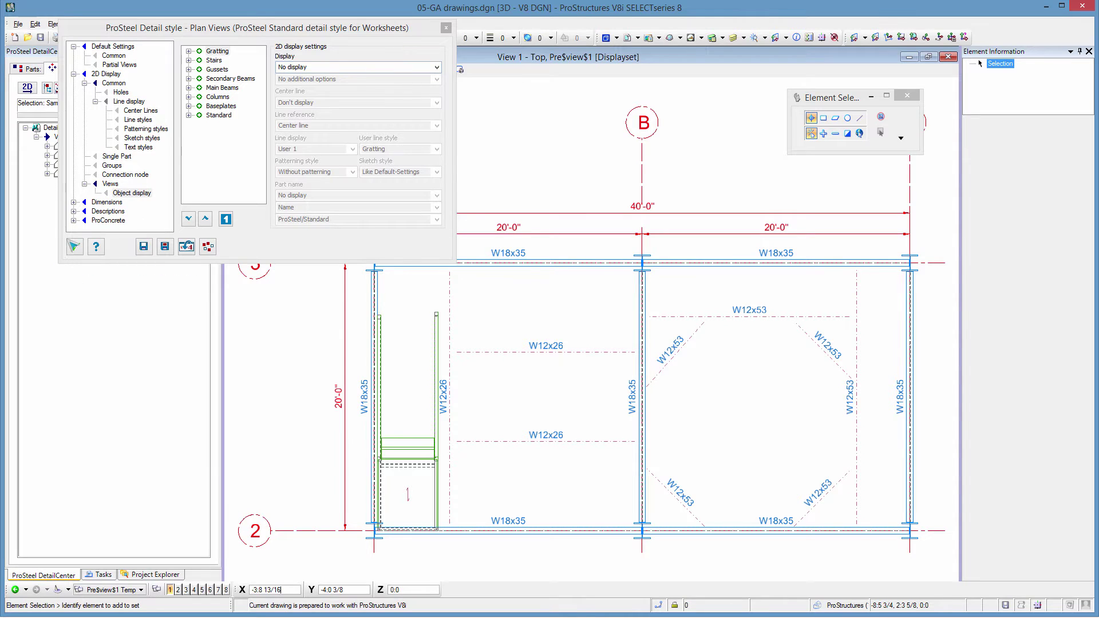
left_click(74, 247)
Step: Preview the Sample_X_A elevation, then go back to the 3D model view
right_click(71, 158)
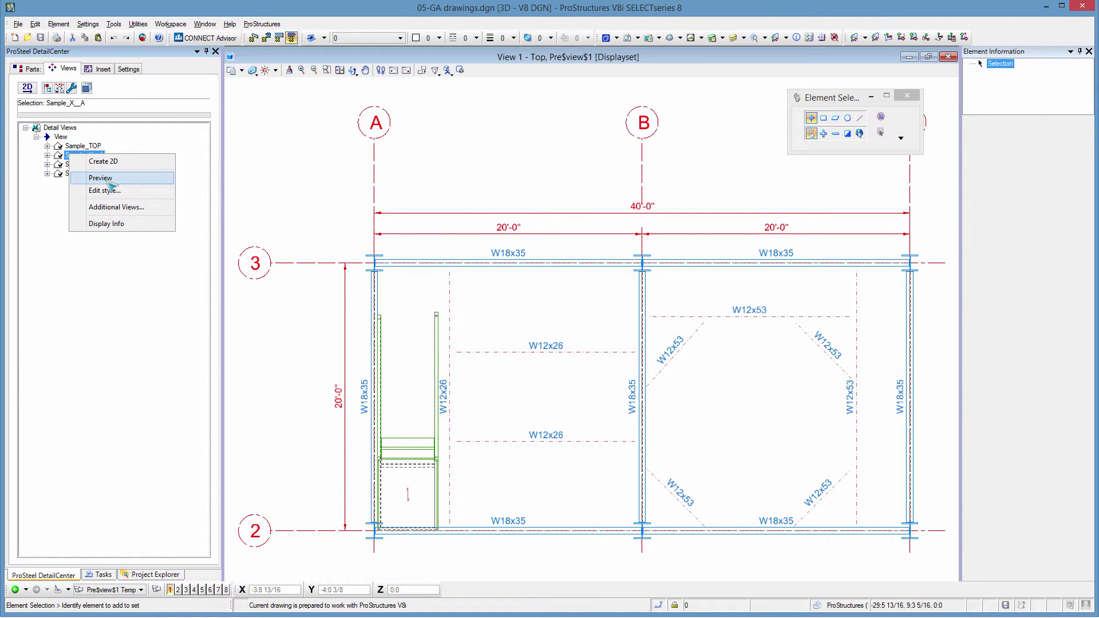
left_click(109, 178)
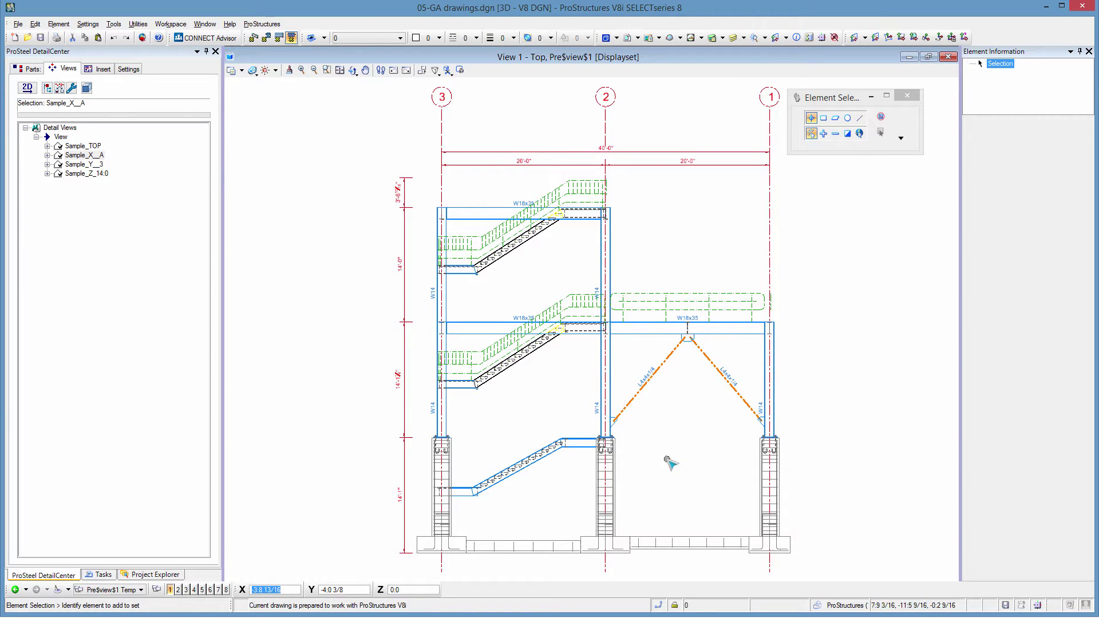
right_click(86, 155)
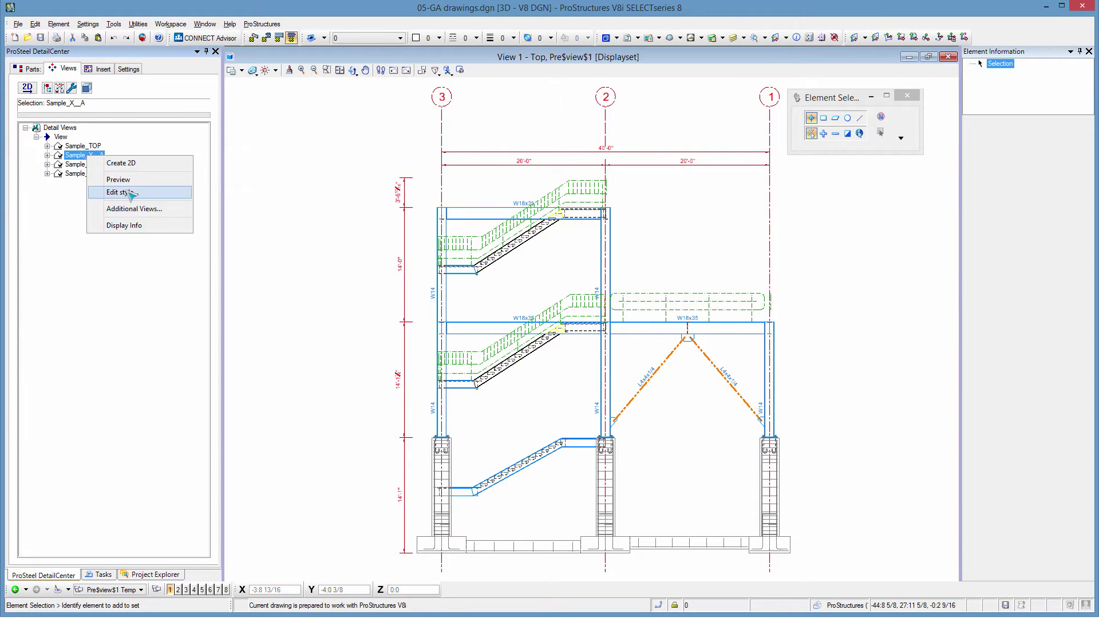
left_click(330, 160)
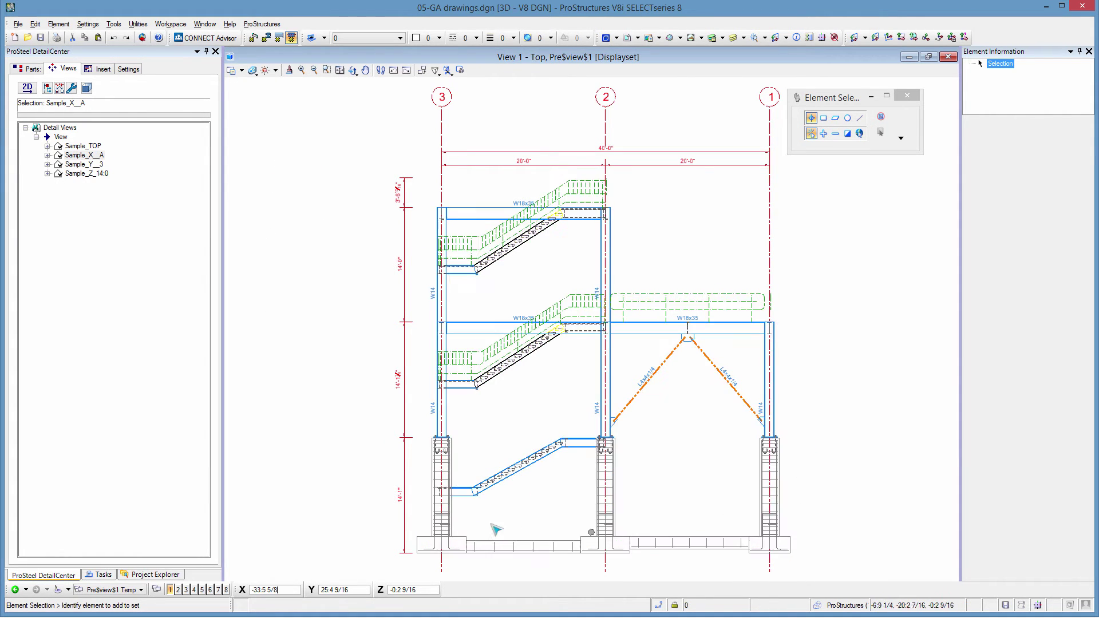
left_click(805, 449)
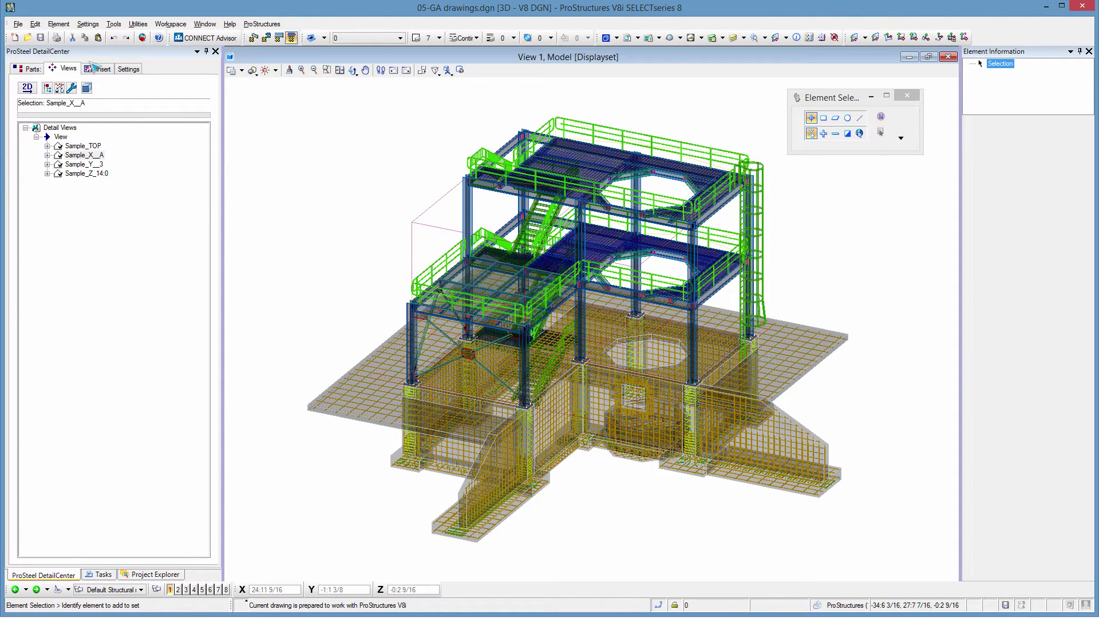
Step: Generate 2D details for Sample_TOP and the other three views, then list them under 05-GA drawings
left_click(83, 146)
left_click(83, 174, "shift")
left_click(28, 88)
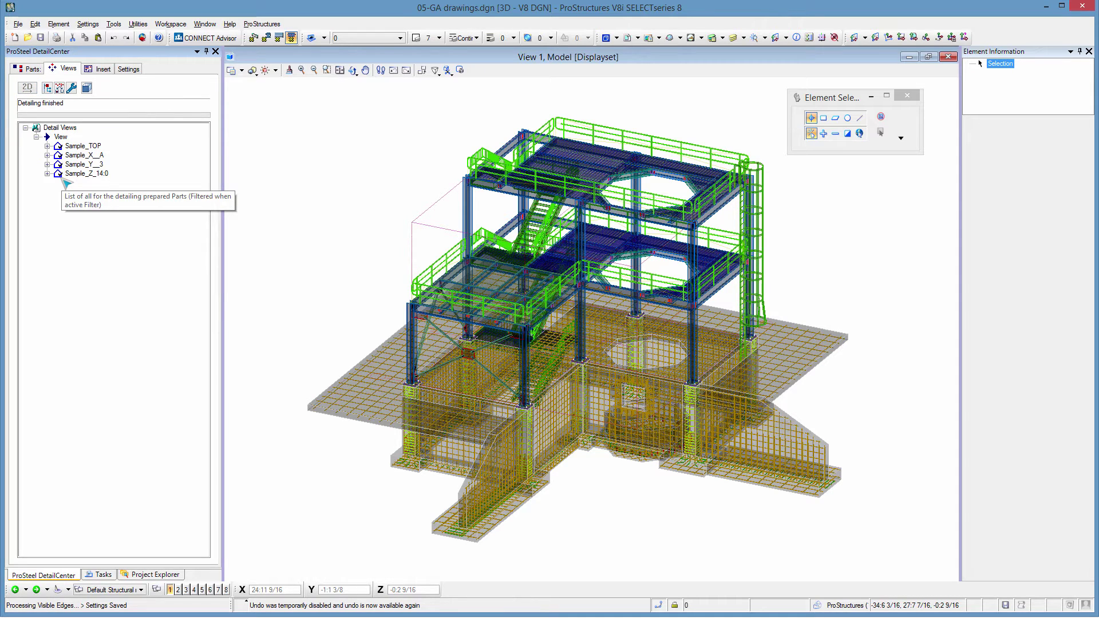
left_click(103, 69)
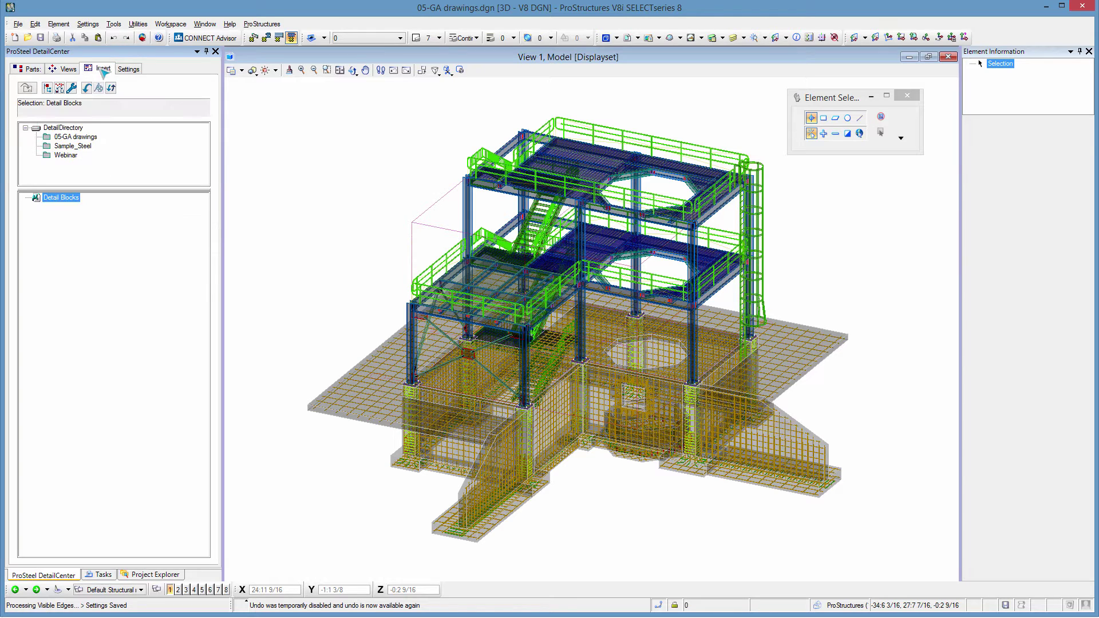
left_click(91, 138)
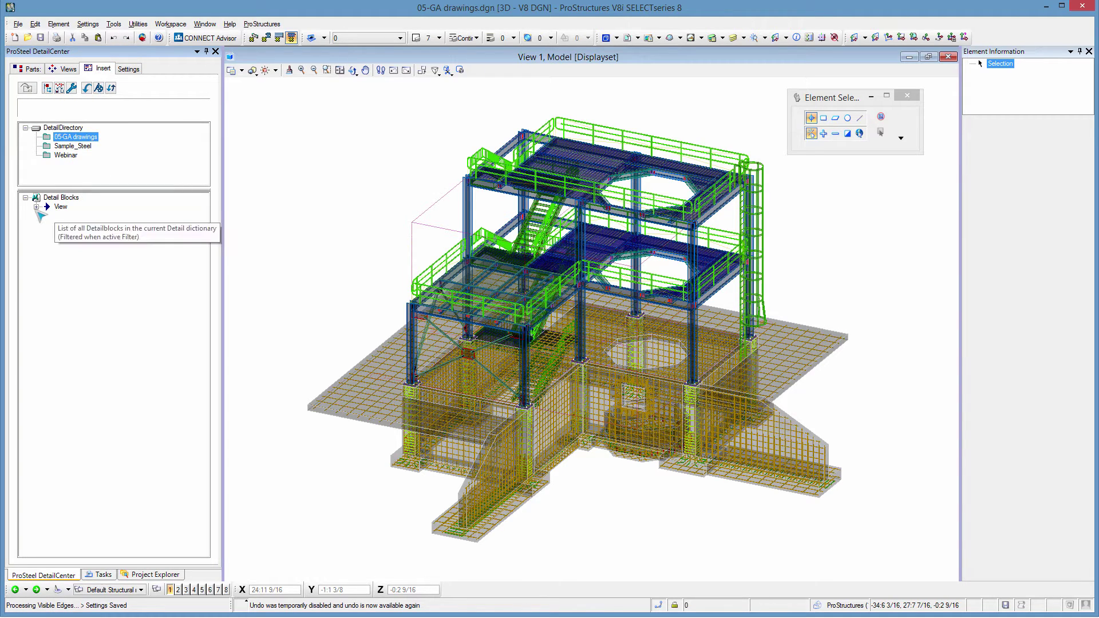
left_click(36, 207)
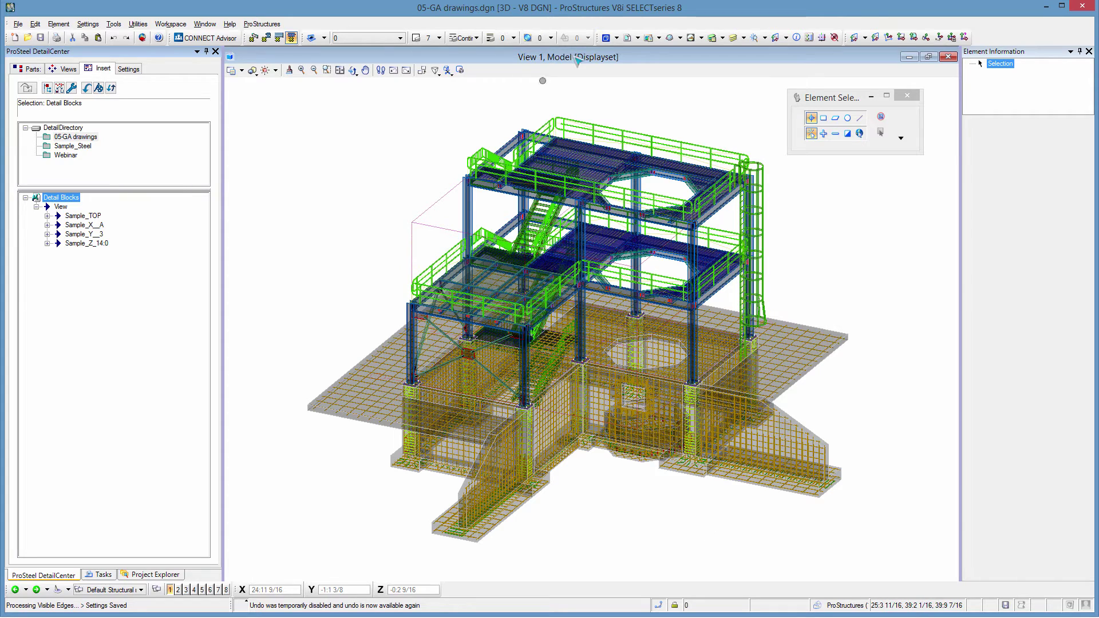
Step: In the 2D Inserts model, insert the Sample_TOP, Sample_X_A, Sample_Y_3 and Sample_Z_14:0 detail blocks
left_click(606, 38)
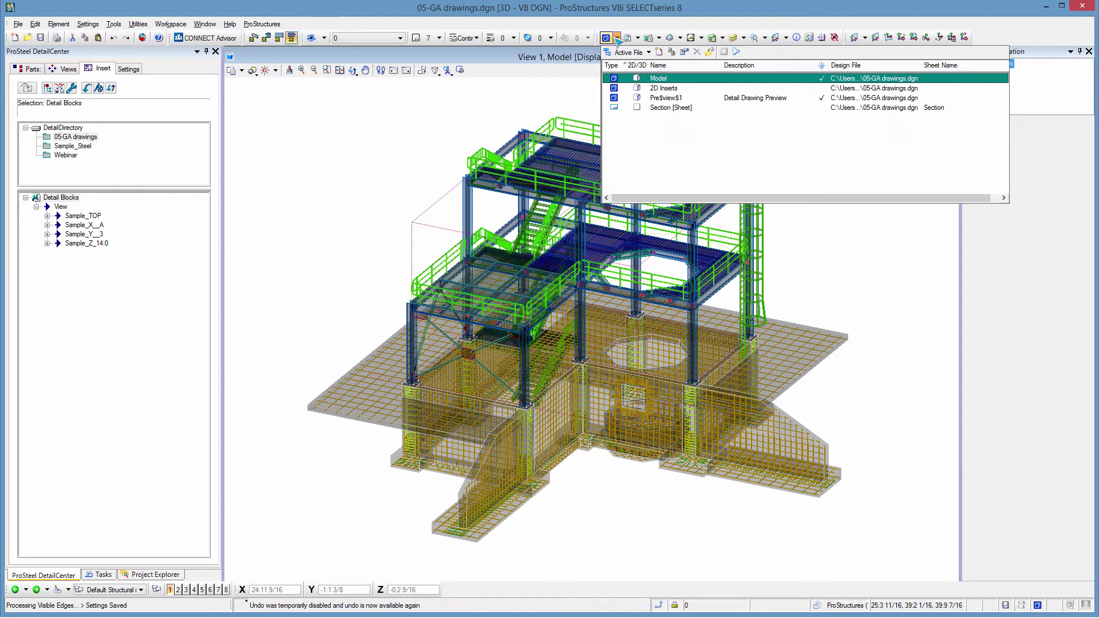
double_click(664, 89)
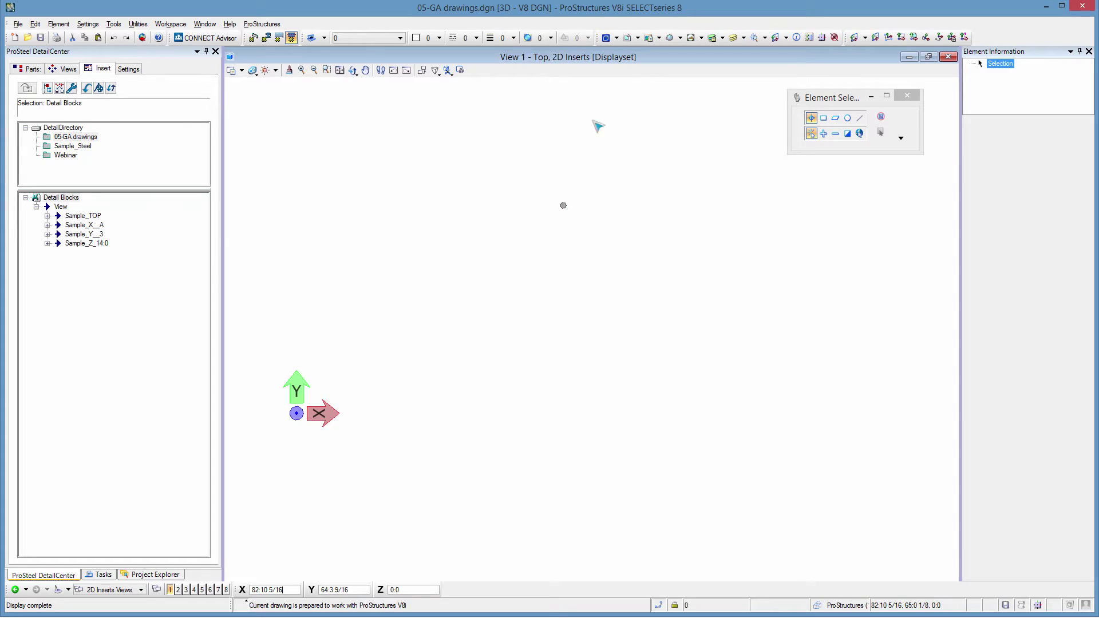
left_click(48, 243)
left_click(47, 234)
left_click(48, 225)
left_click(48, 215)
left_click(94, 225)
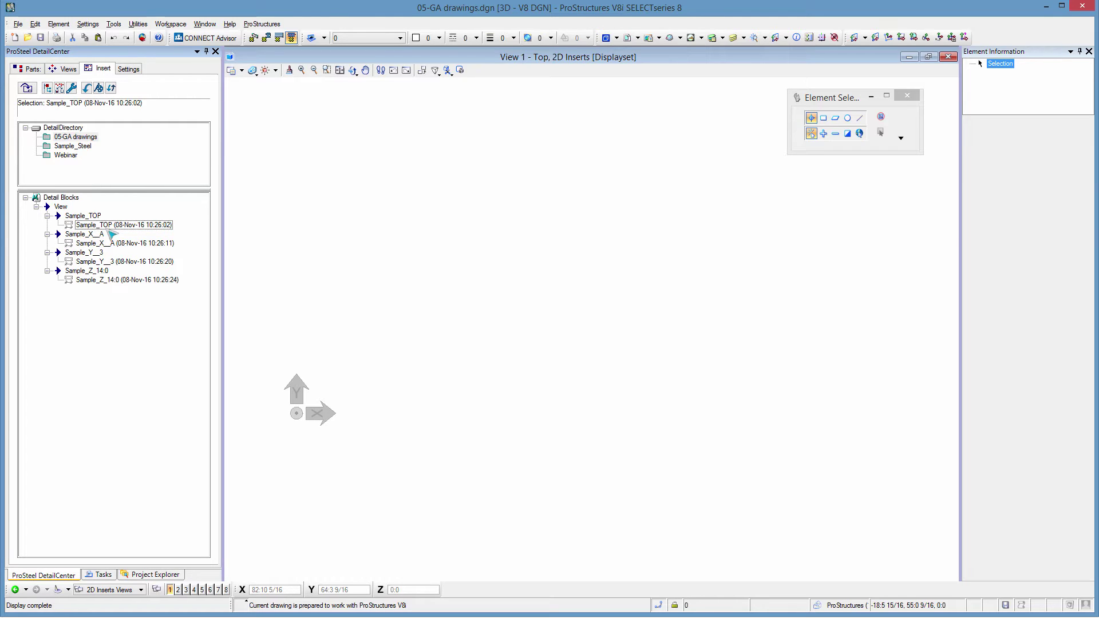
left_click(117, 244)
left_click(119, 226, "ctrl")
left_click(113, 262, "ctrl")
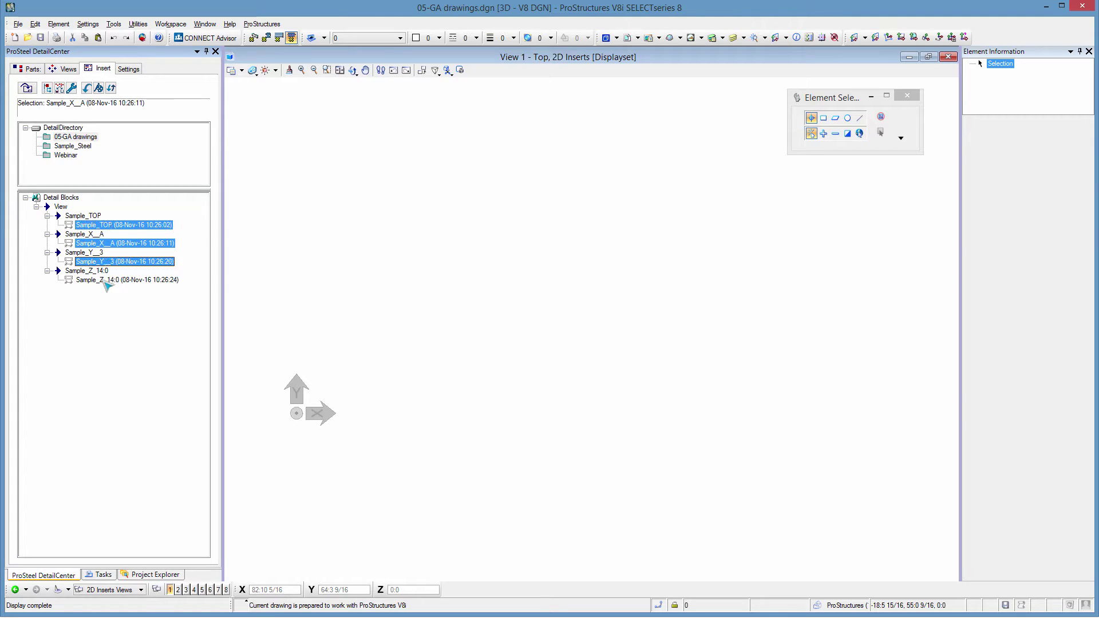
left_click(106, 280, "ctrl")
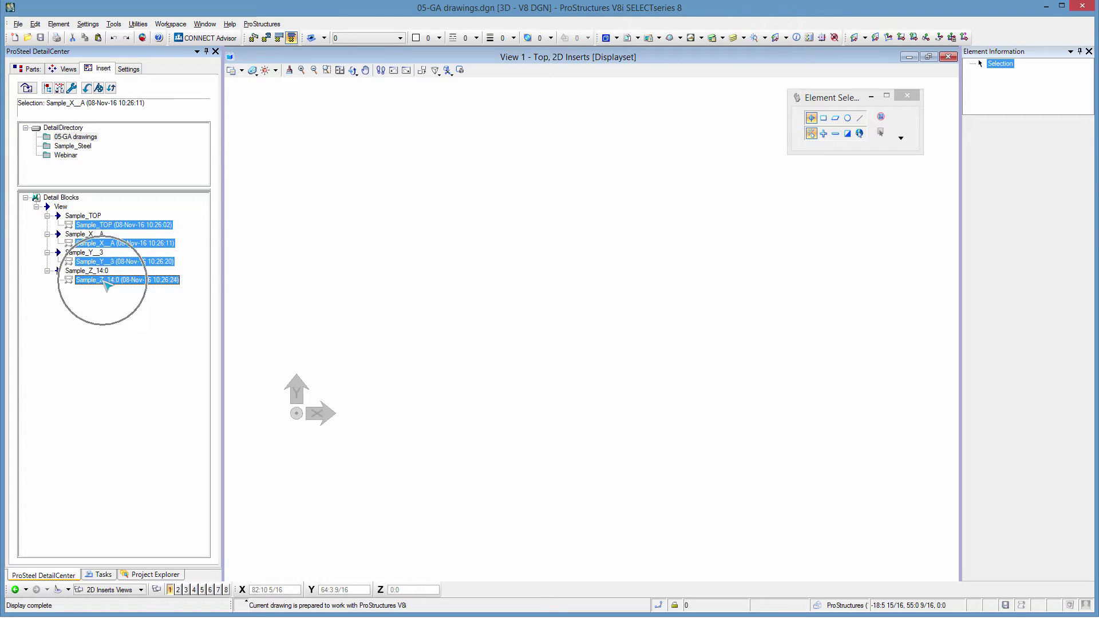
left_click(27, 89)
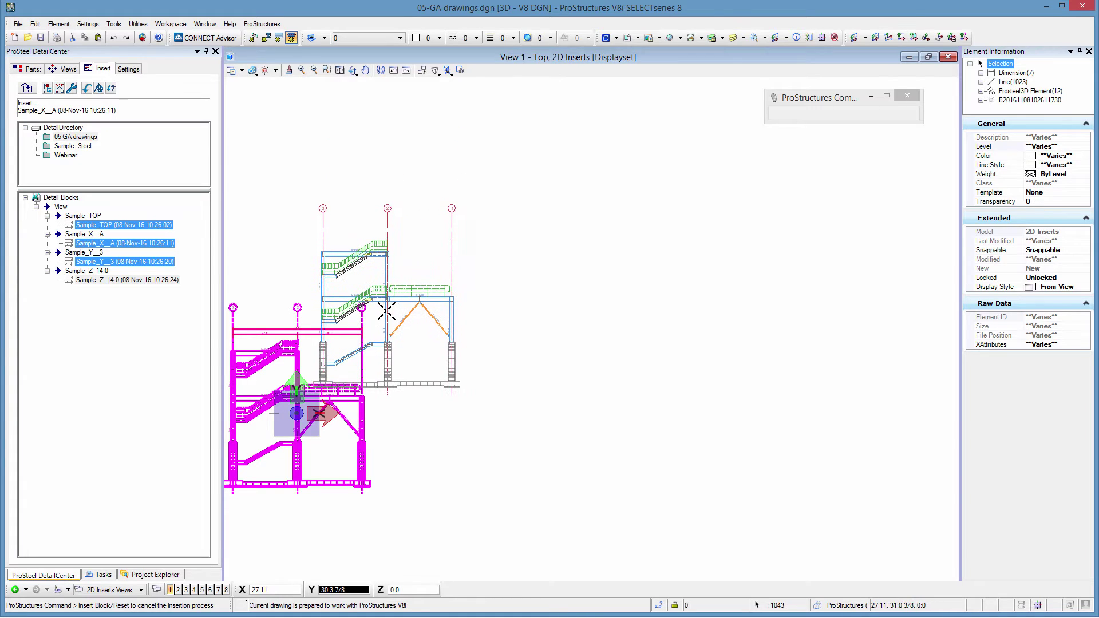
right_click(386, 311)
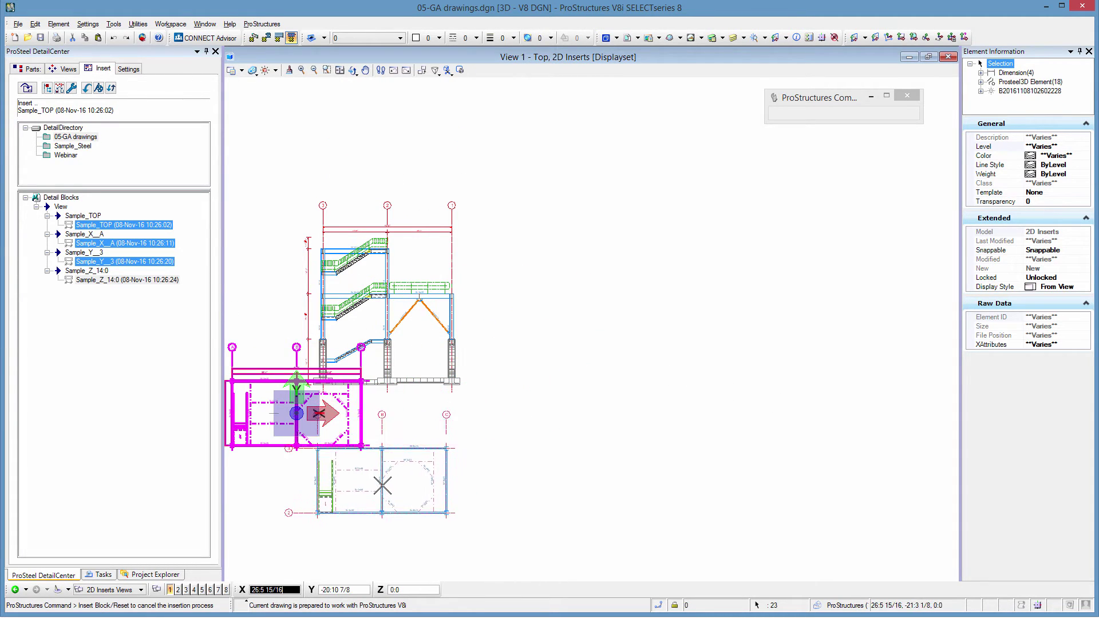
left_click(387, 491)
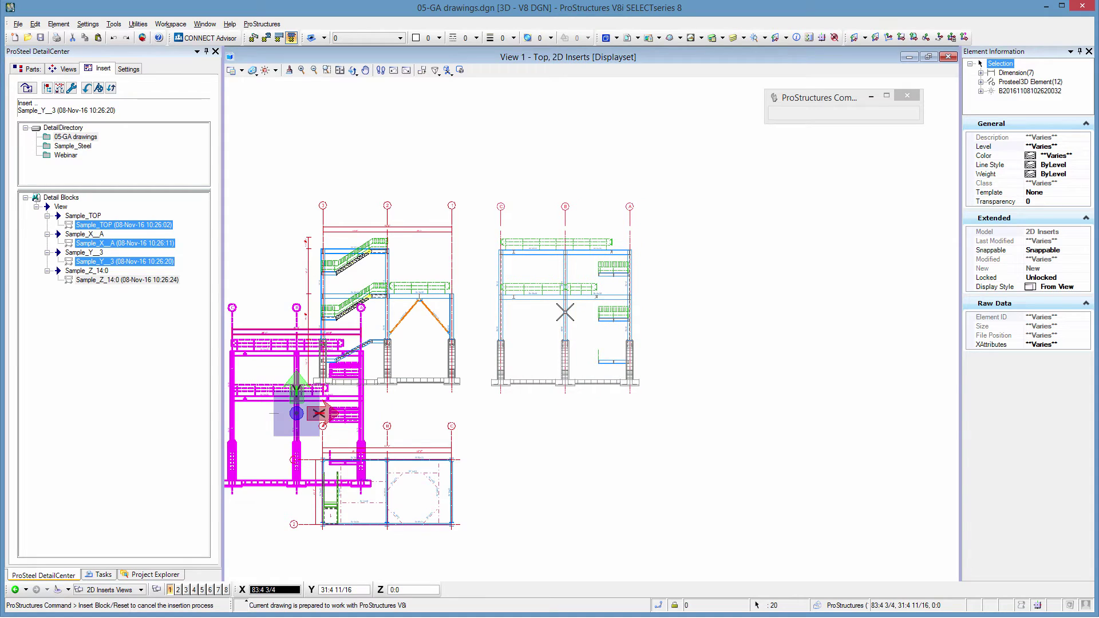
left_click(565, 312)
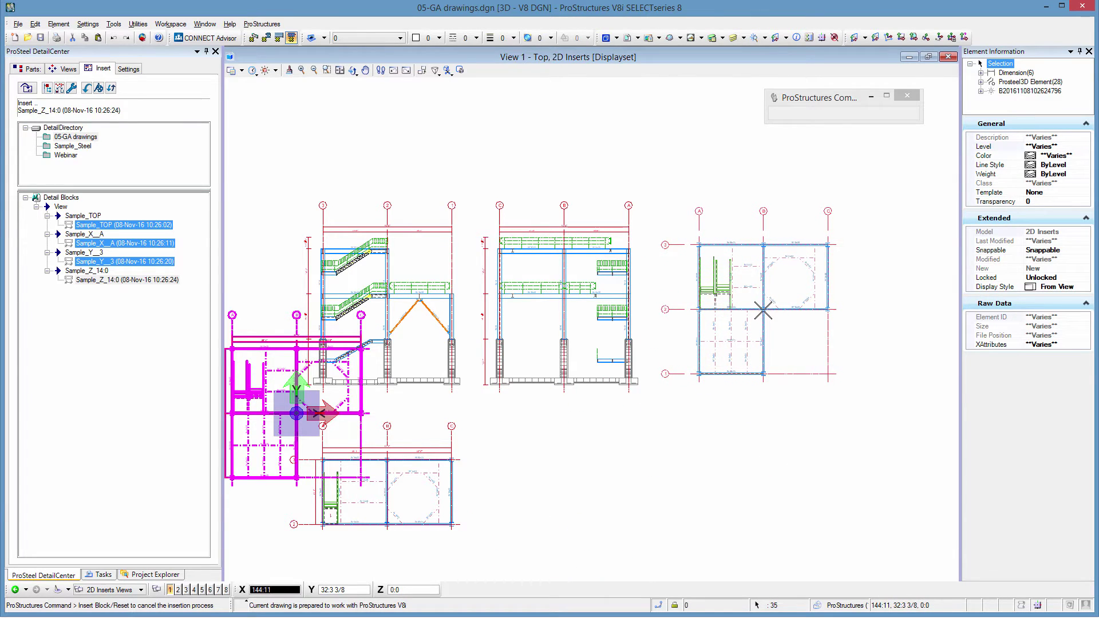
left_click(763, 310)
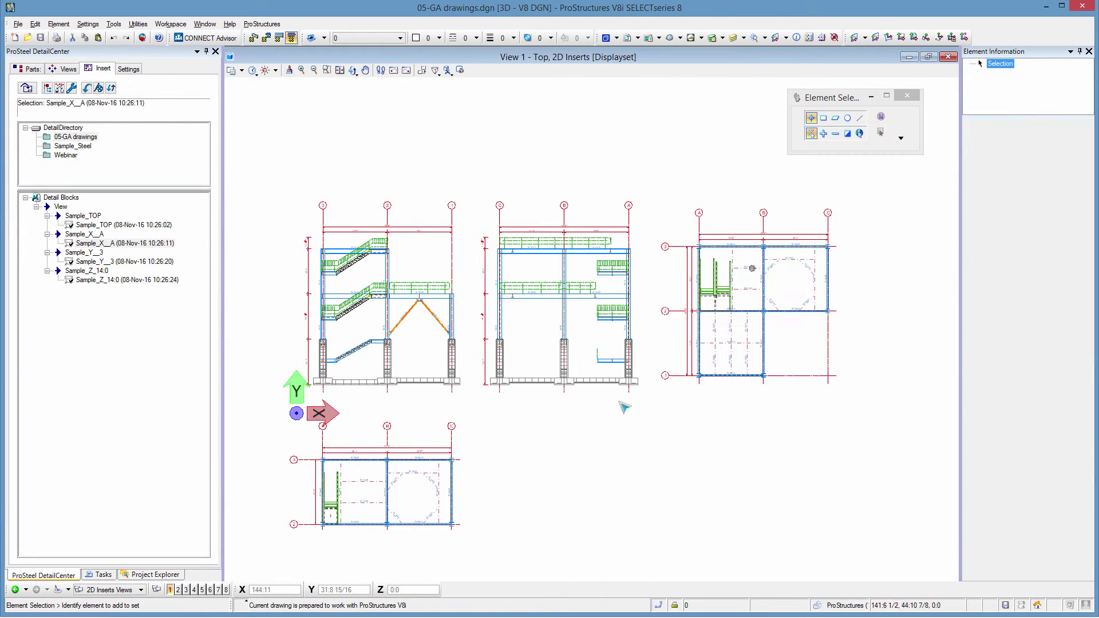
left_click(689, 286)
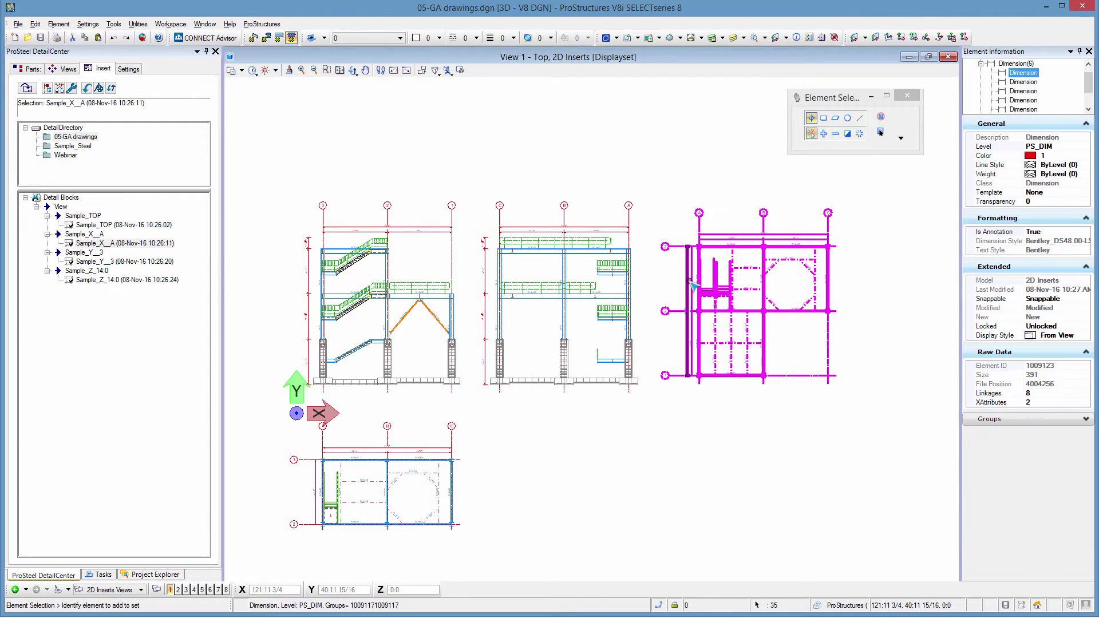
right_click(690, 282)
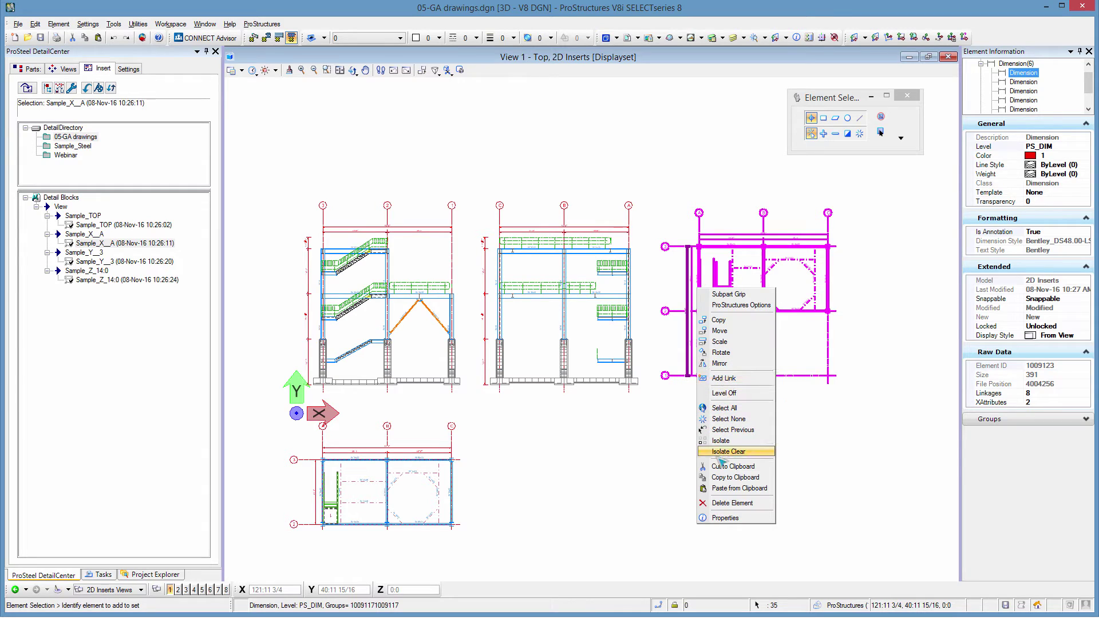
left_click(719, 331)
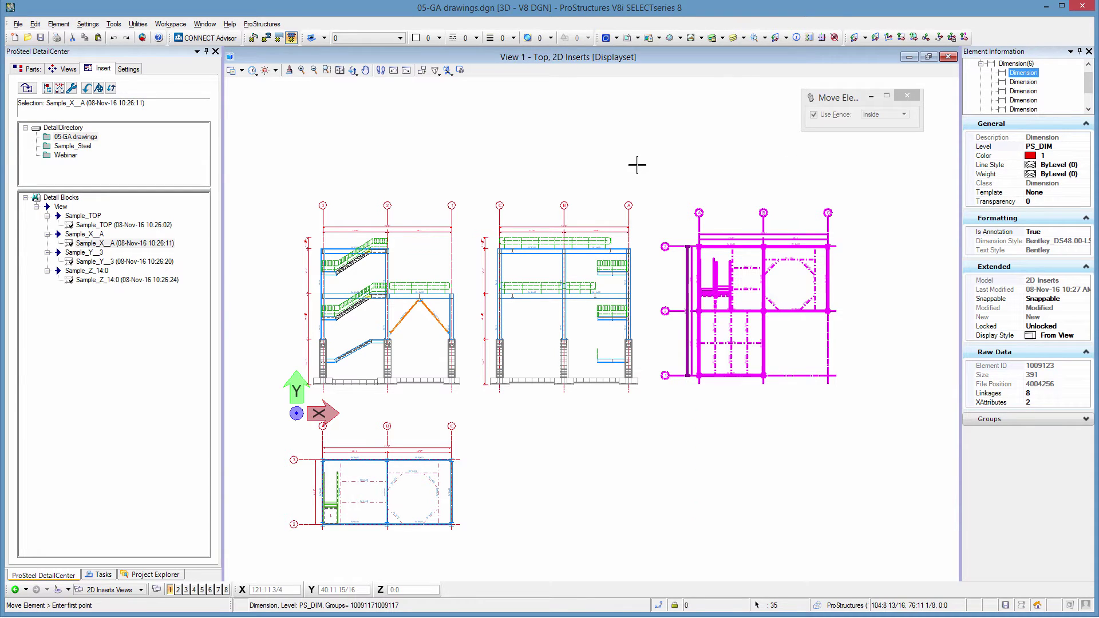
key("Escape")
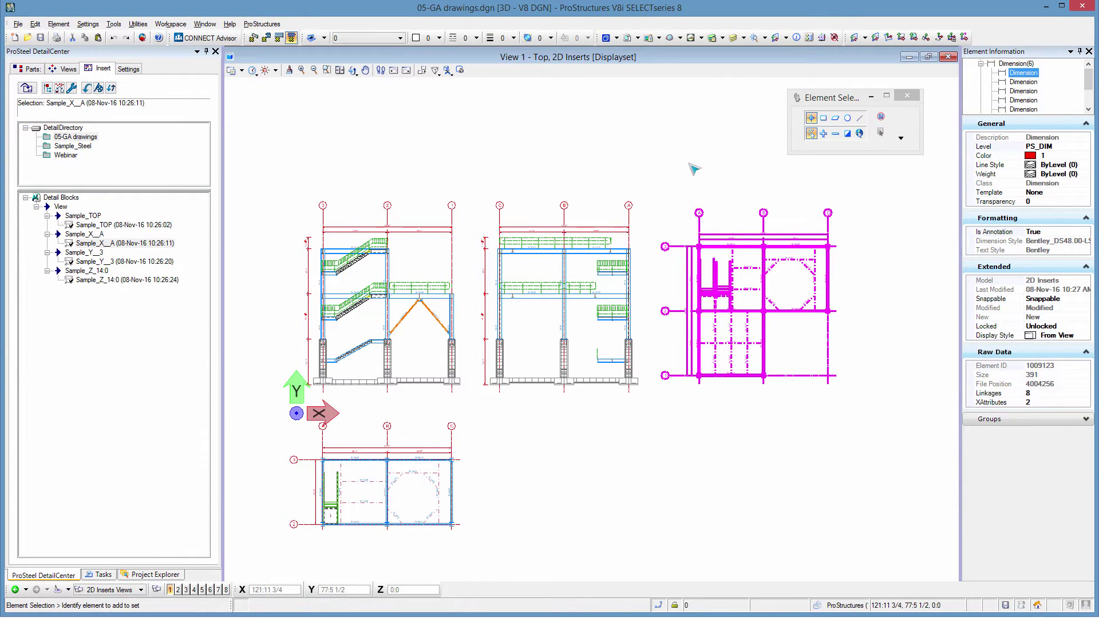
Step: Clear the selection and switch to the empty Section [Sheet] model
left_click(693, 168)
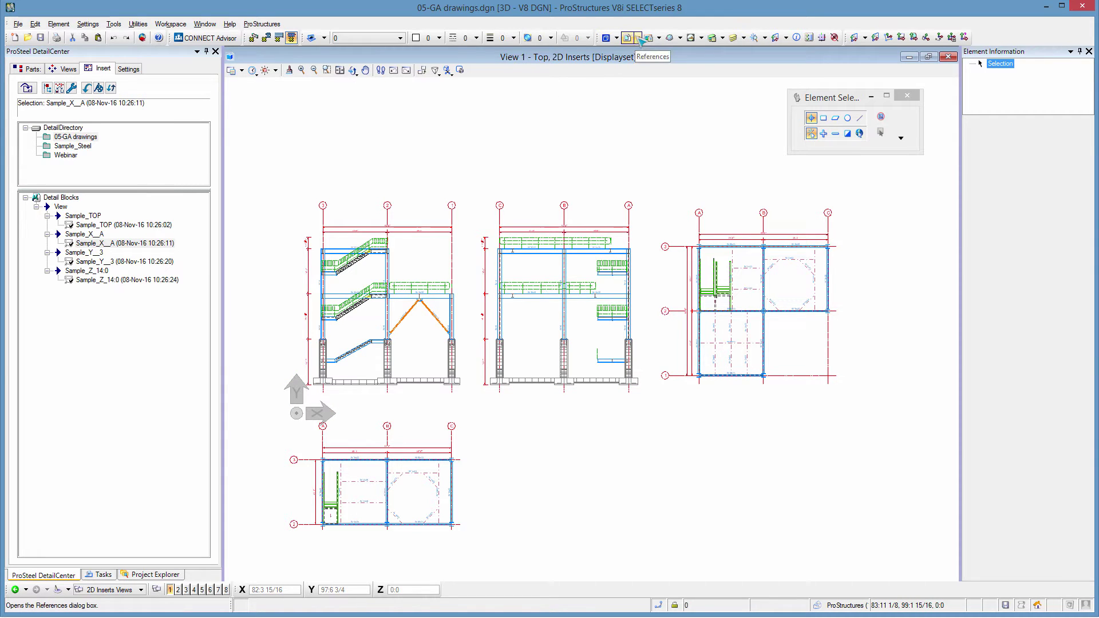
left_click(616, 38)
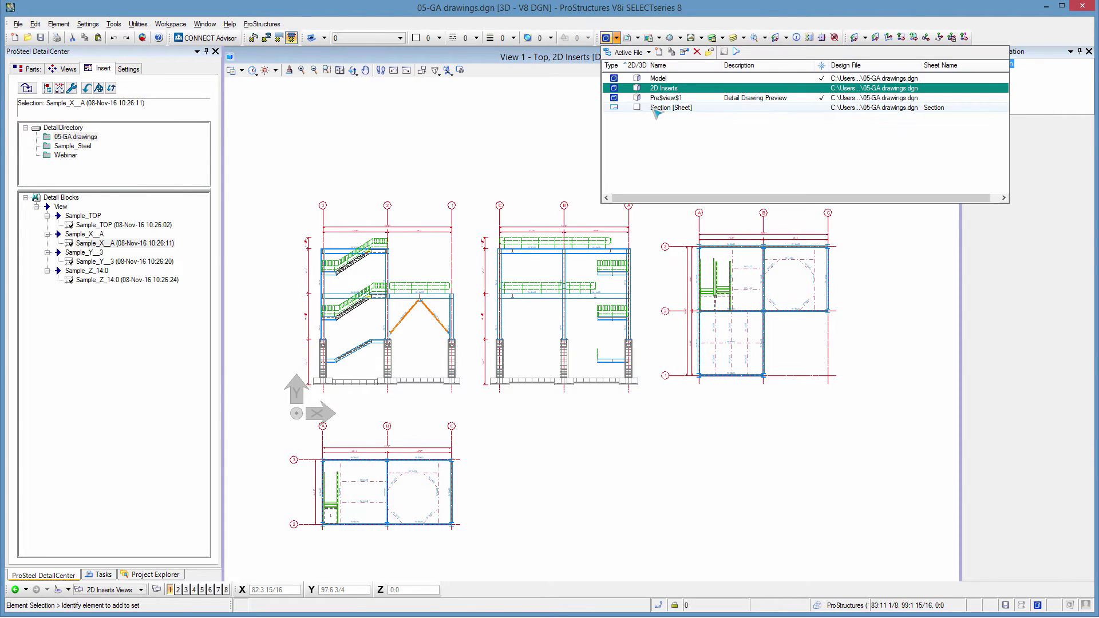
left_click(674, 109)
double_click(661, 109)
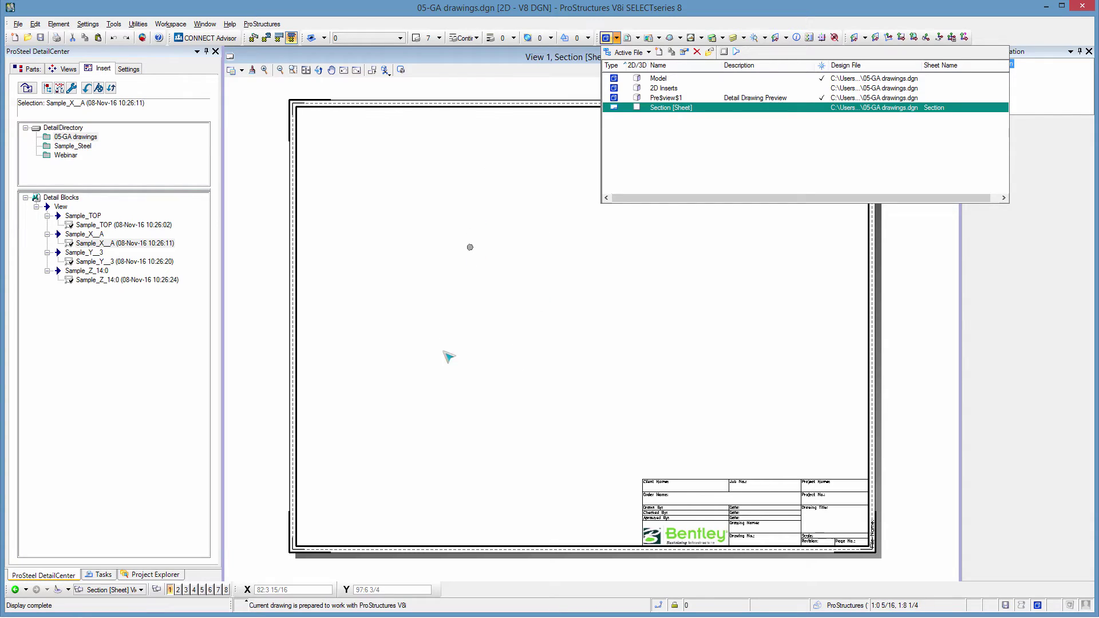
left_click(467, 376)
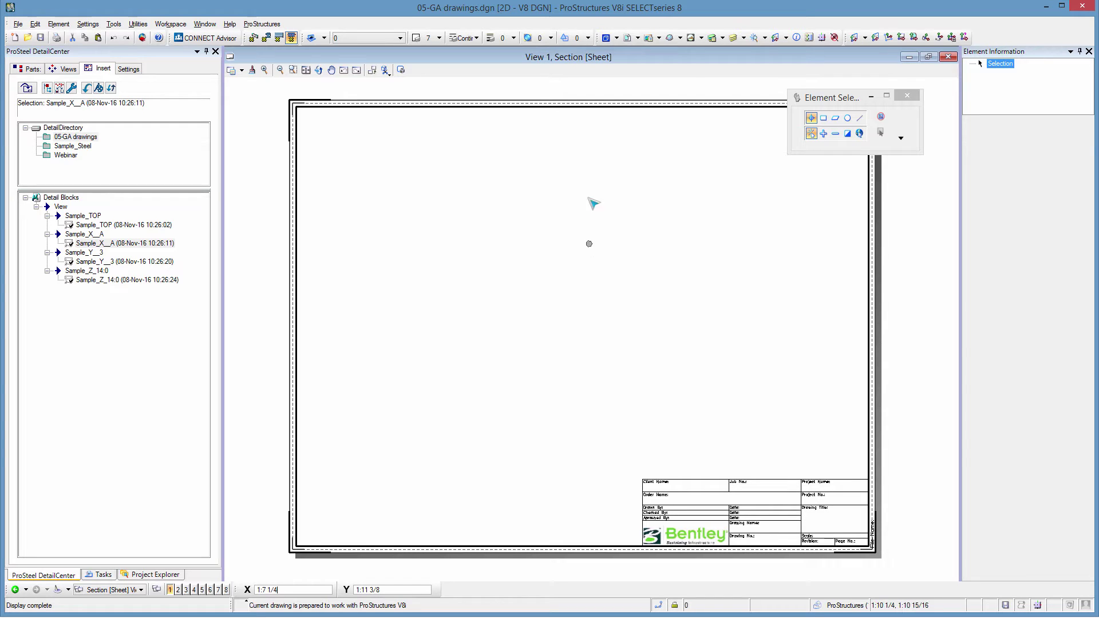
Step: Attach 05-GA drawings.dgn as a reference, model 2D Inserts, detail scale 1/4"=1'-0"
left_click(628, 37)
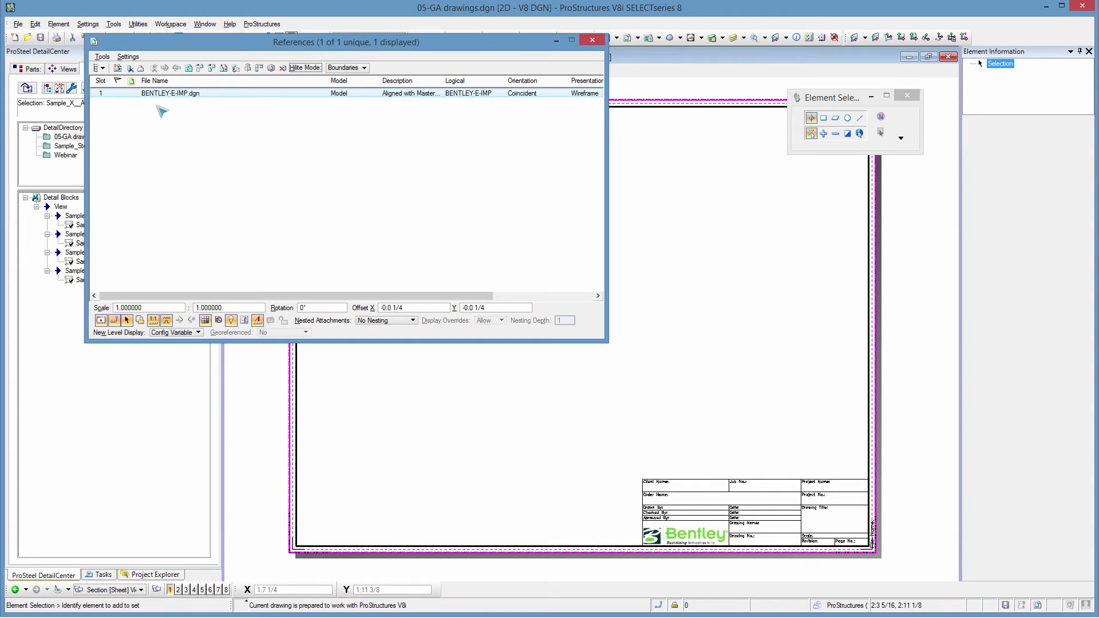
left_click(118, 68)
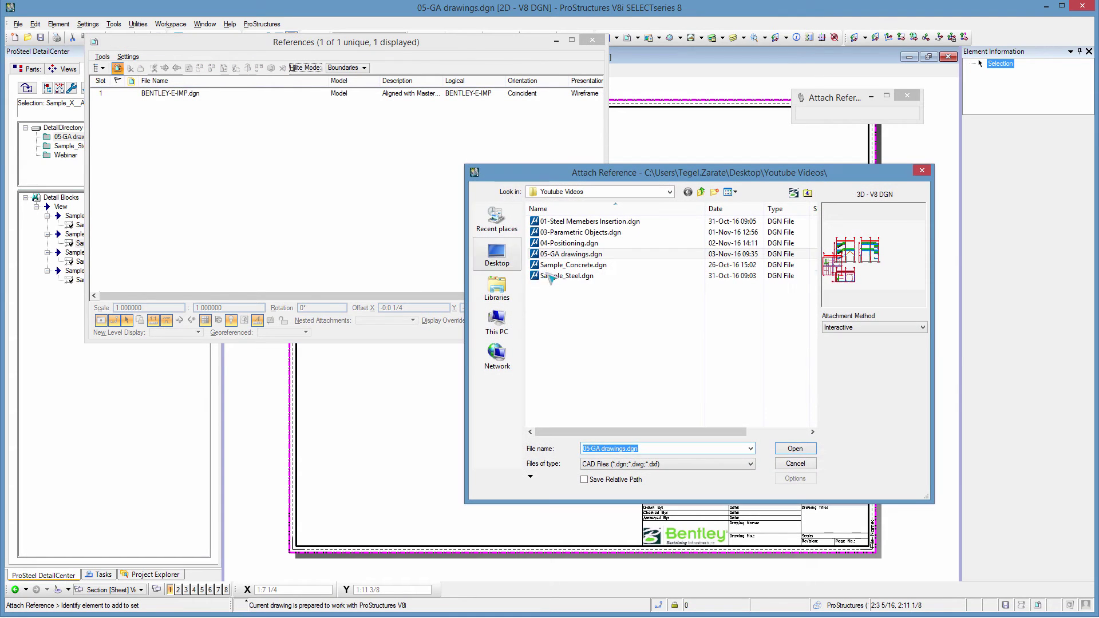
left_click(796, 449)
left_click(620, 139)
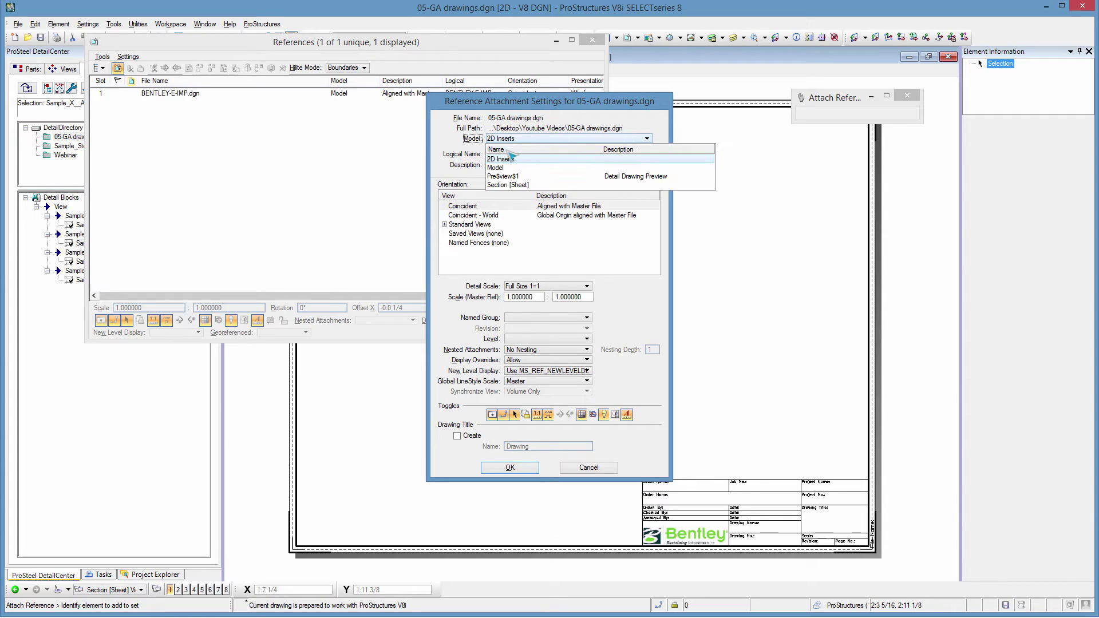
left_click(506, 159)
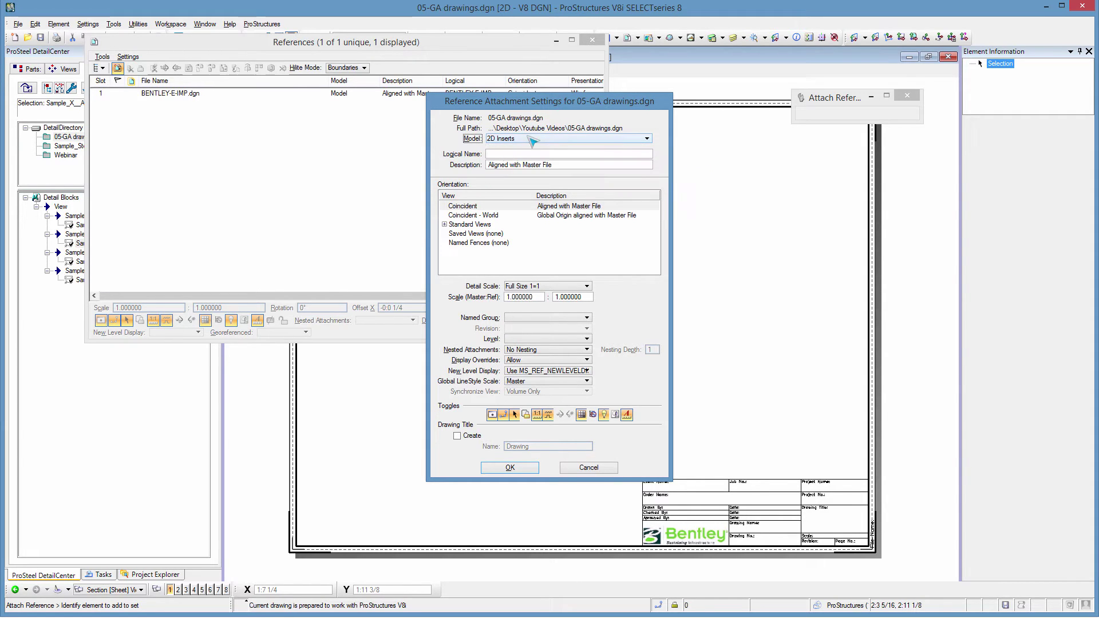
left_click(586, 286)
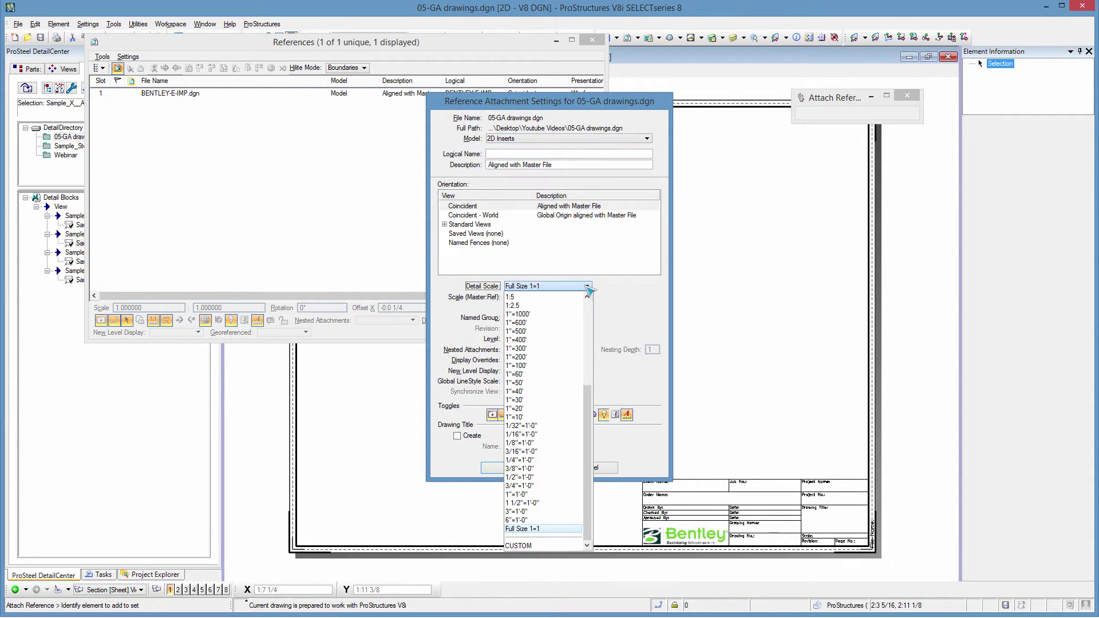
left_click(521, 460)
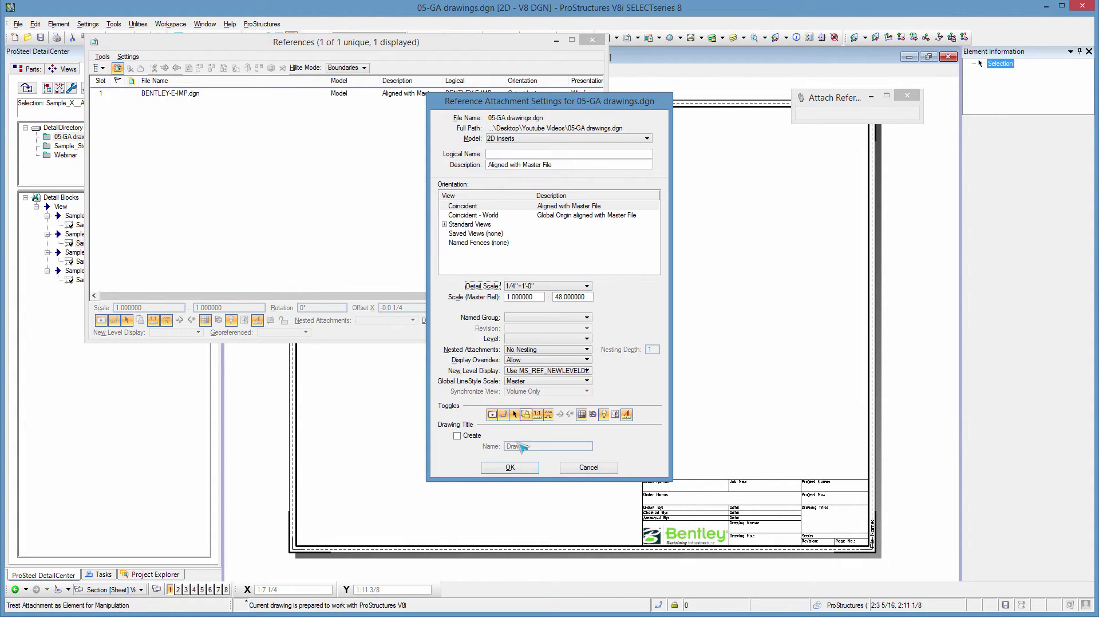
Step: Confirm the attachment and move the two elevations and two plans inside the sheet border
left_click(521, 469)
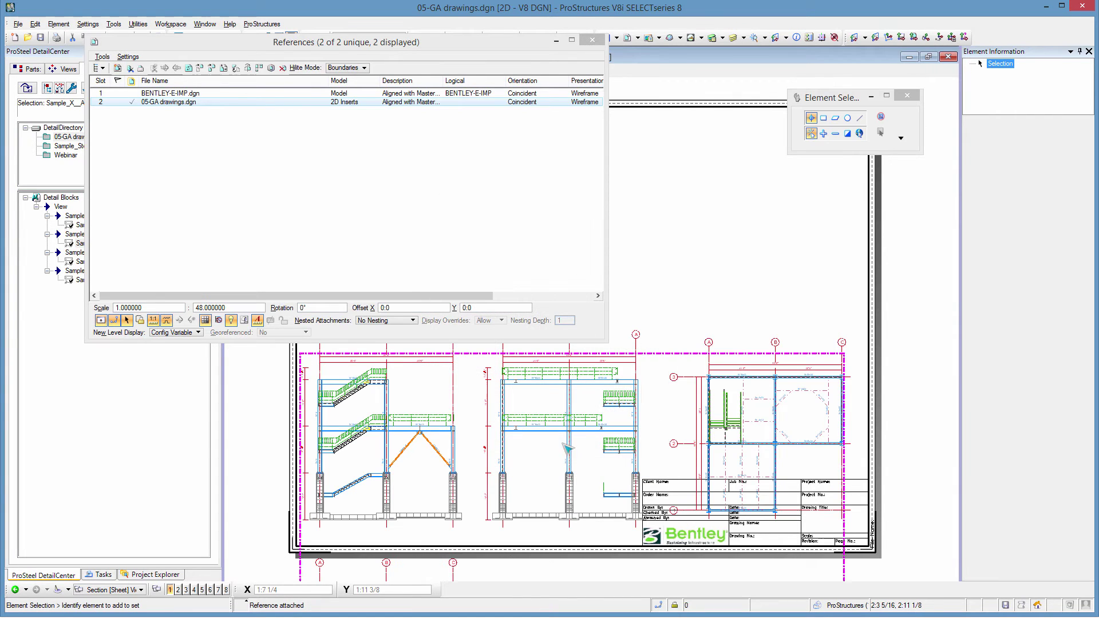
mouse_move(667, 353)
left_mouse_down()
mouse_move(696, 221)
mouse_move(697, 150)
mouse_move(687, 152)
left_mouse_up()
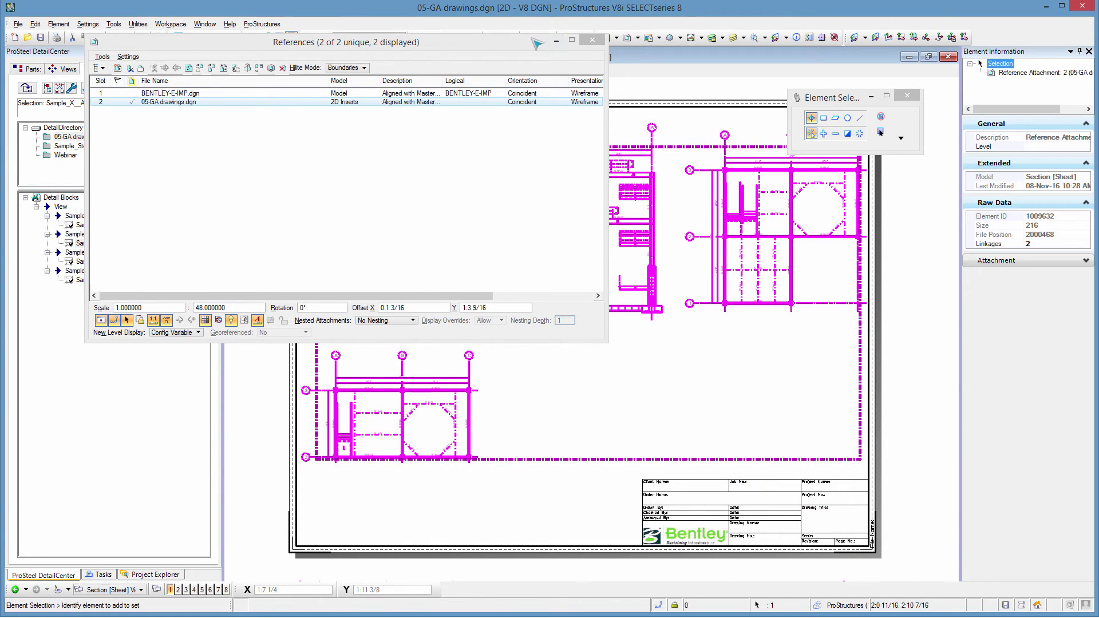
left_click_drag(533, 44, 507, 115)
left_click(568, 110)
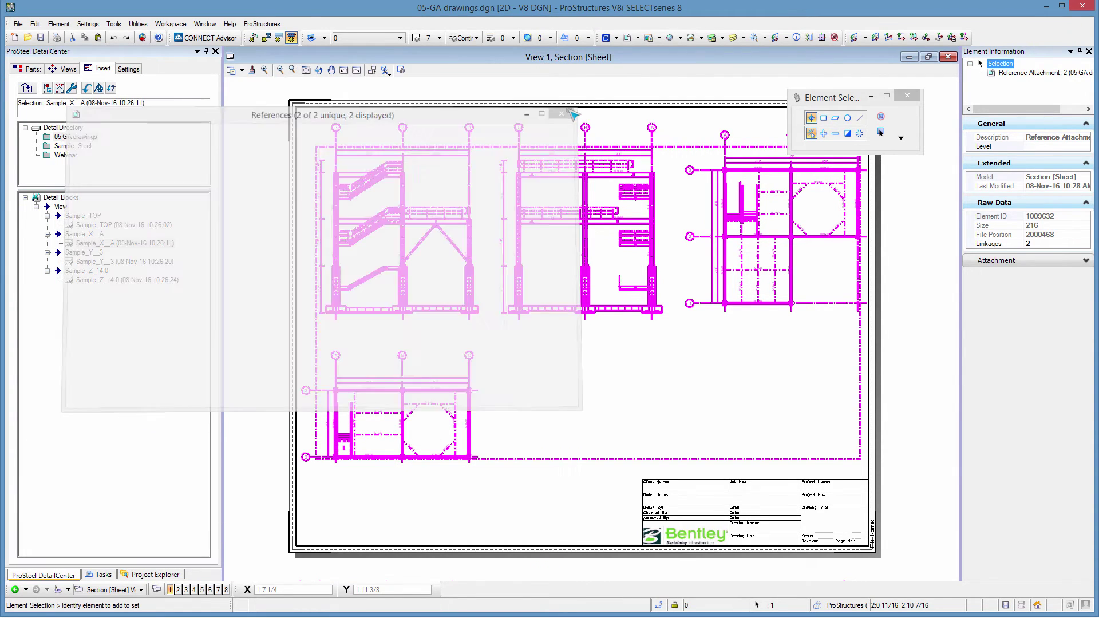
left_click_drag(676, 148, 674, 140)
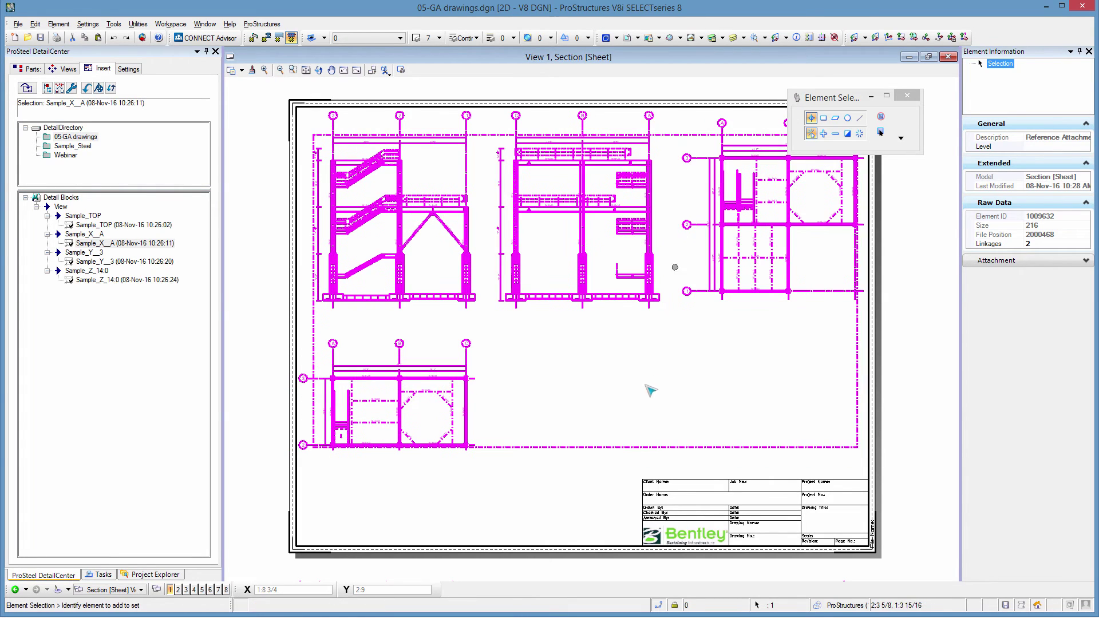
left_click(544, 498)
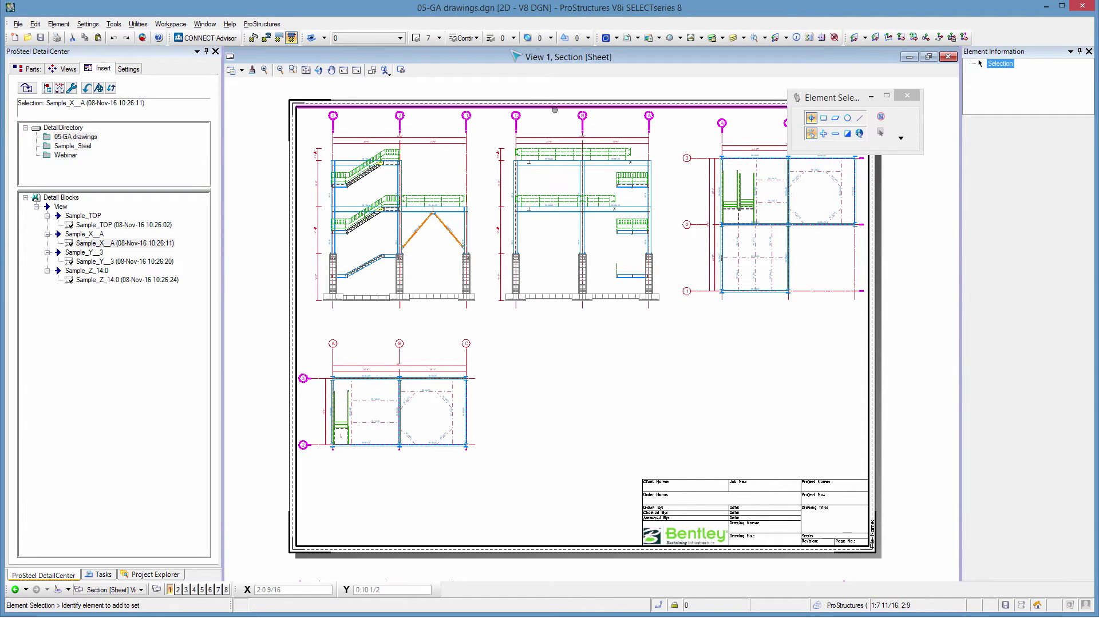
Step: Switch back to the 3D Model, close DetailCenter, and save 05-GA drawings.dgn
left_click(627, 38)
left_click(658, 79)
left_click(658, 78)
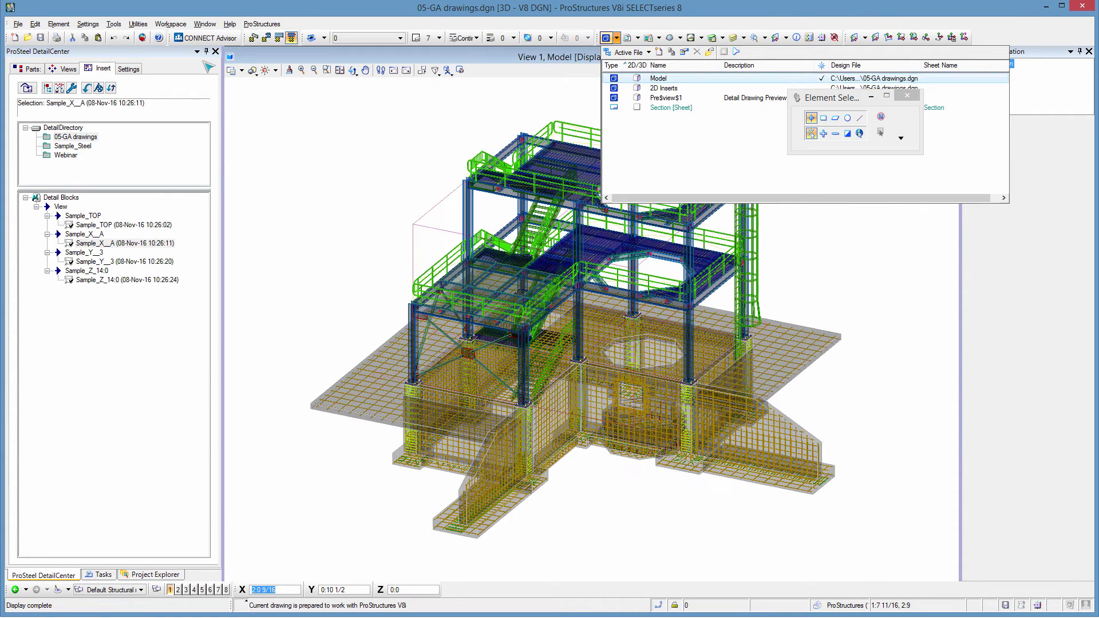
left_click(215, 51)
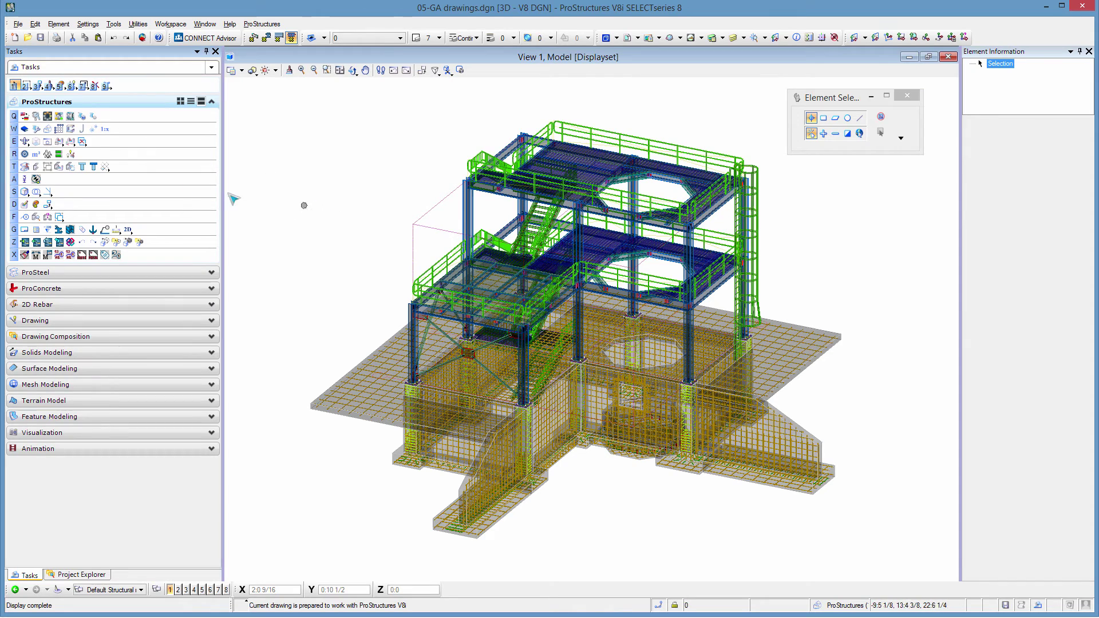
left_click(40, 38)
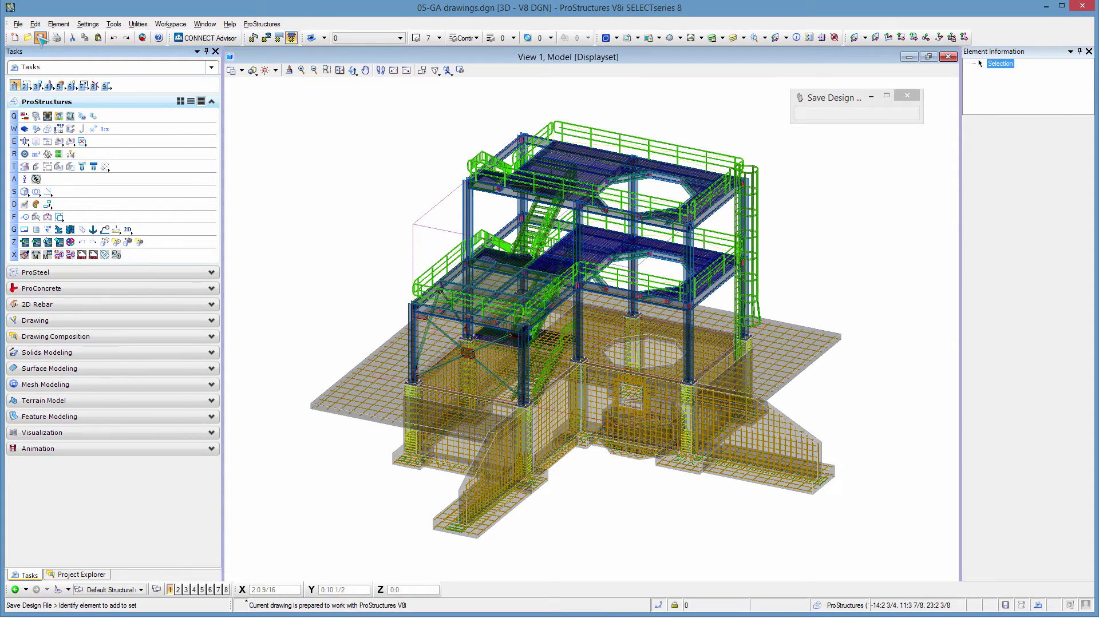
Step: Reopen DetailCenter in standard detailing mode, expand the model's view list, then close the panel
left_click(128, 230)
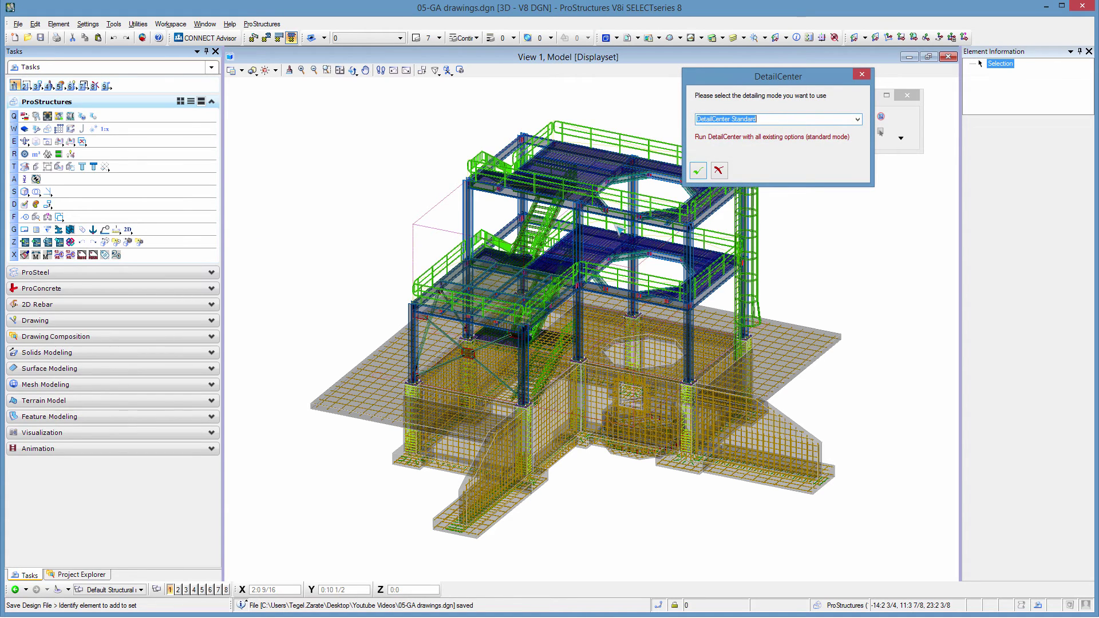
left_click(699, 170)
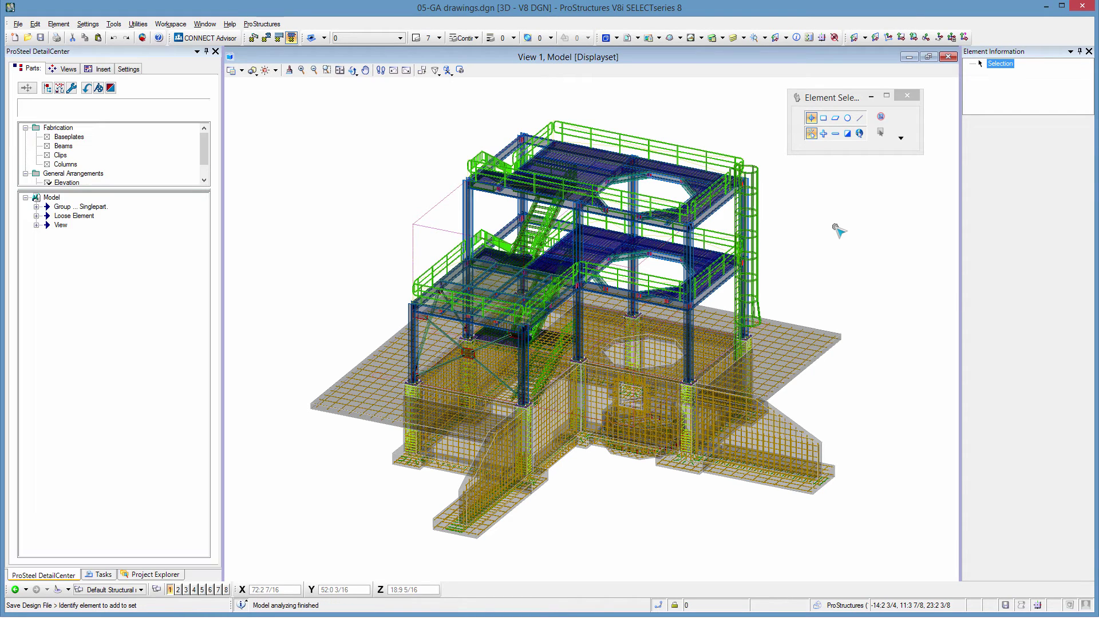
left_click(36, 225)
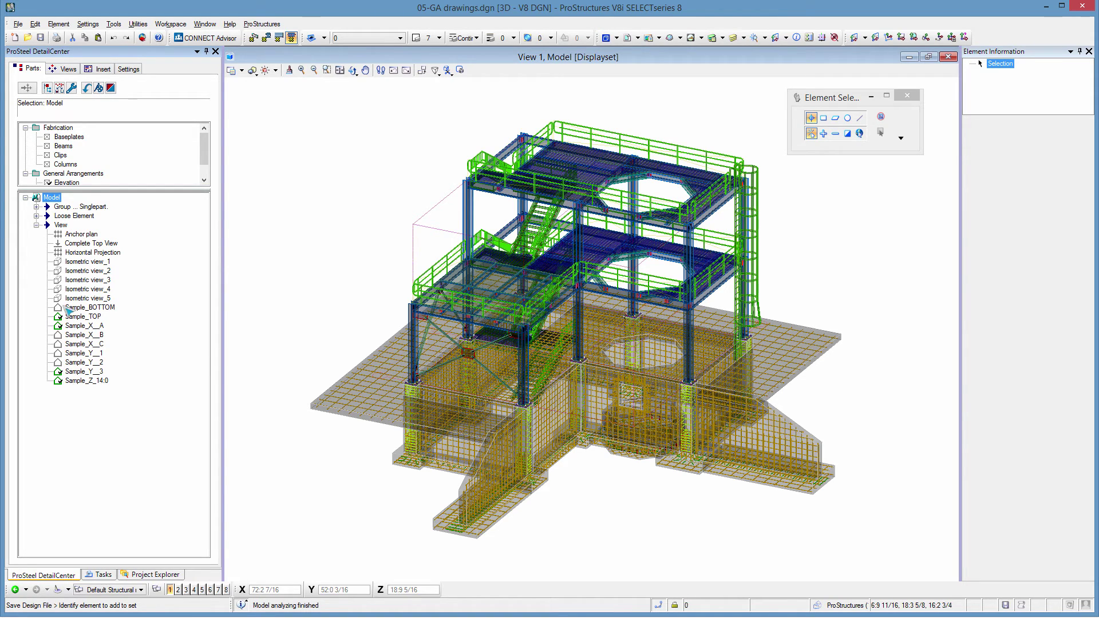
left_click(215, 51)
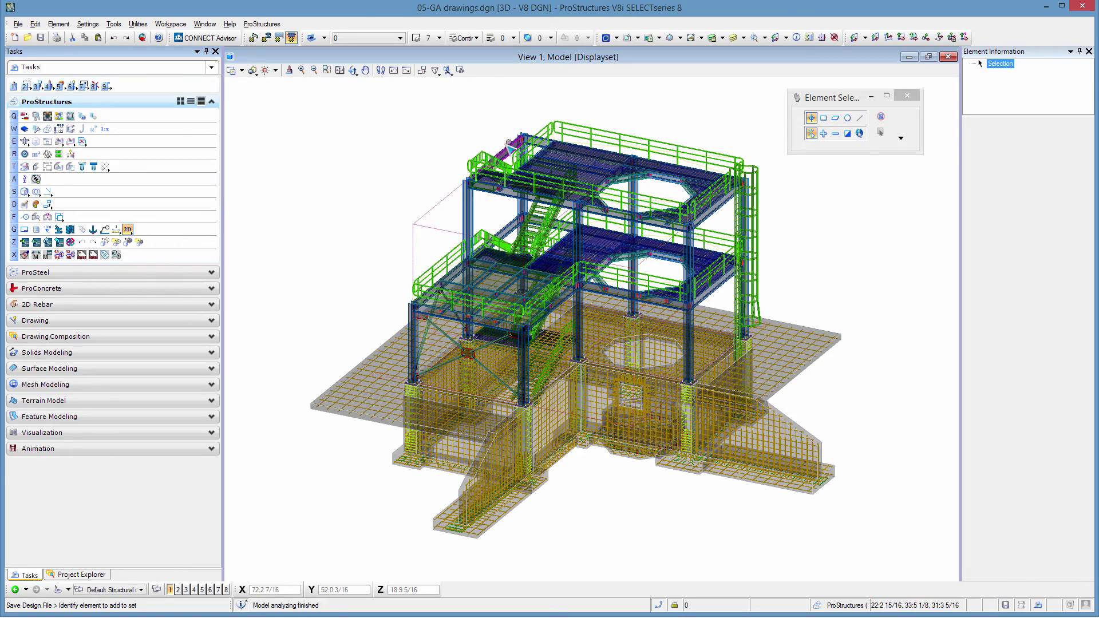
Step: Change the beam beside the upper stair from W18x35 to shape size W30x90
scroll(517, 150, "up", 3)
double_click(515, 206)
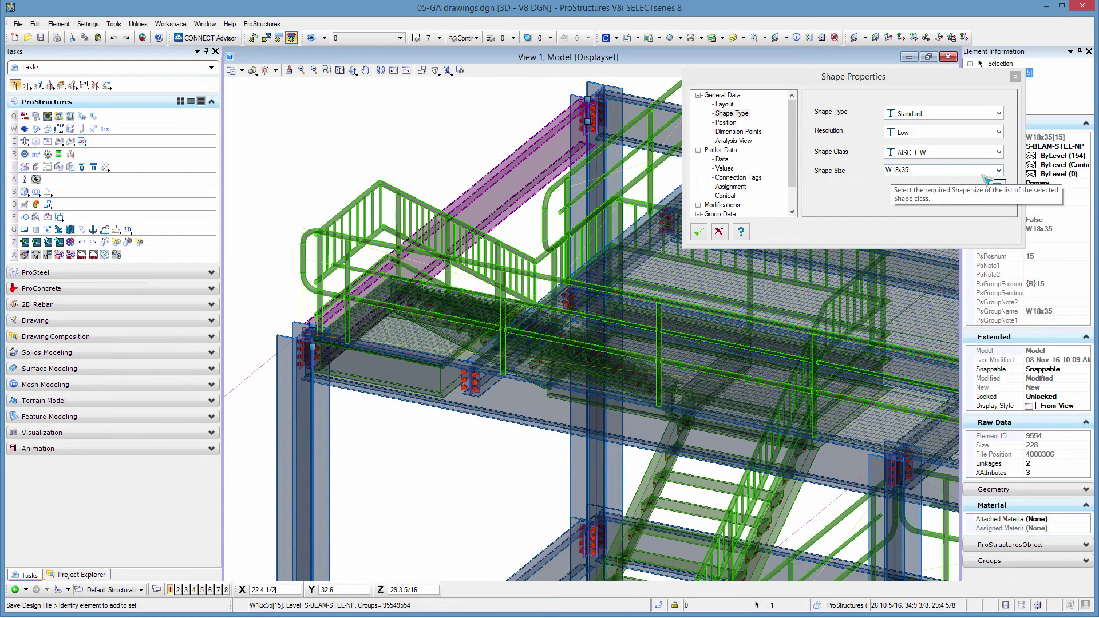
left_click(999, 170)
left_click_drag(998, 285, 998, 337)
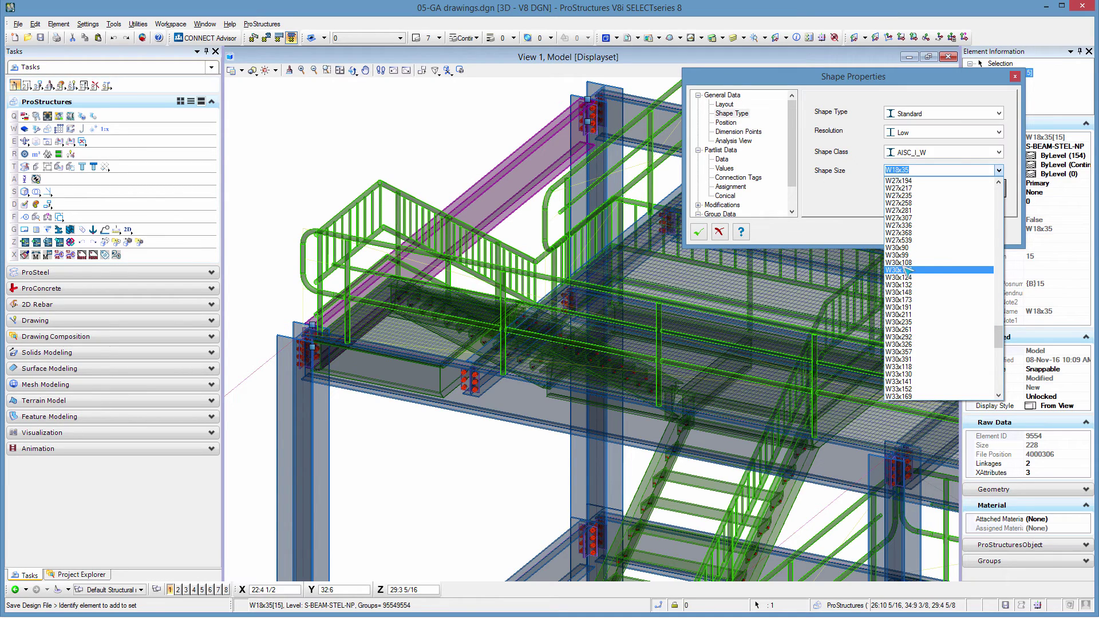
key("Escape")
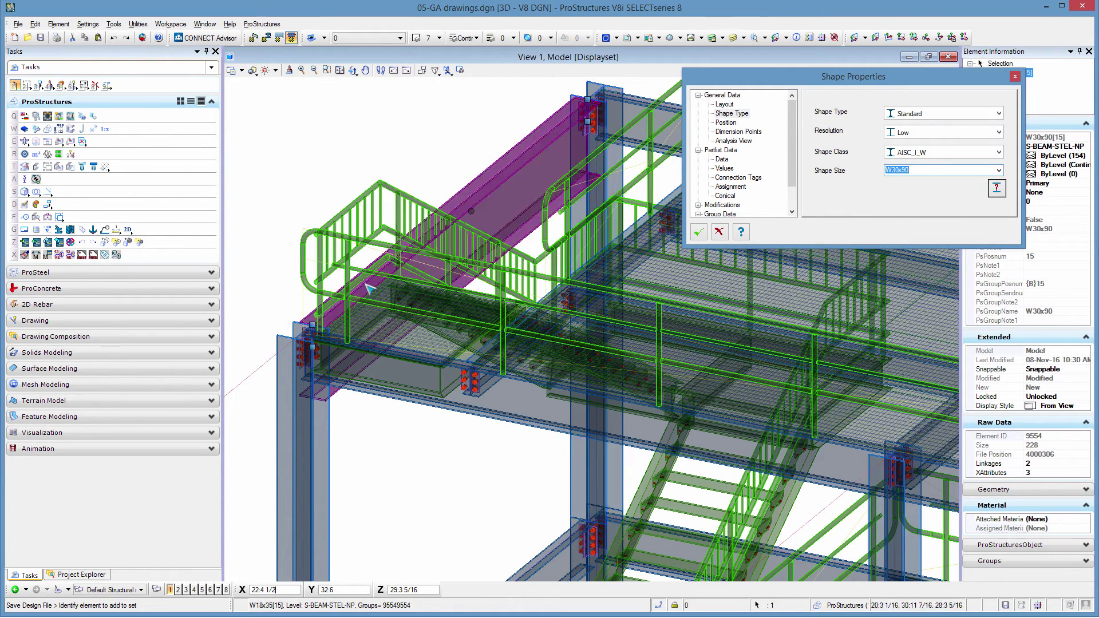
left_click(702, 232)
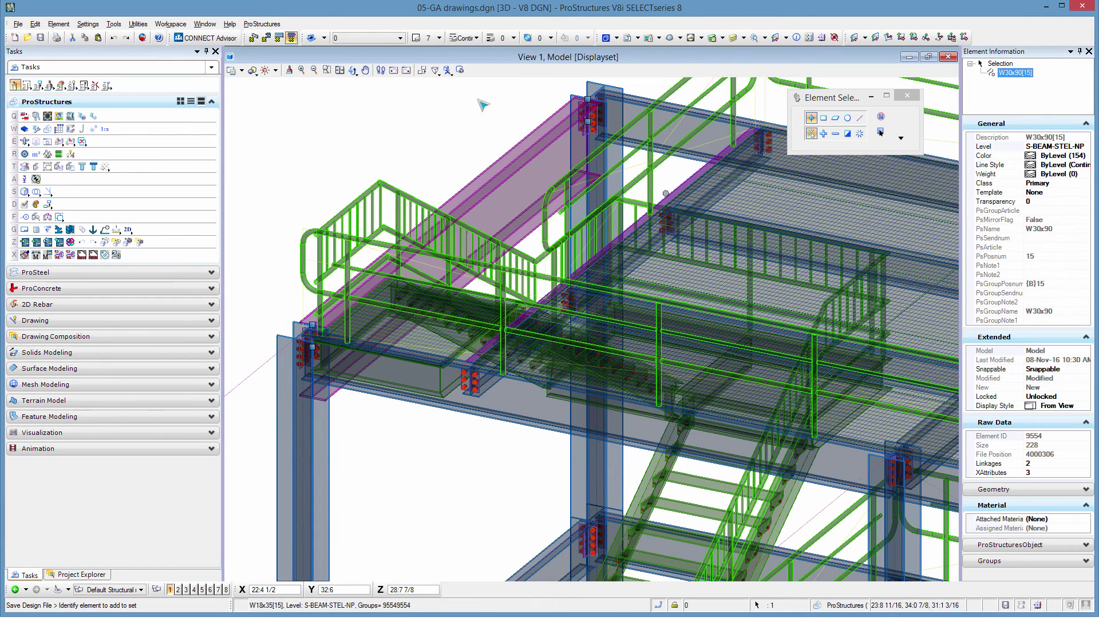
Step: Clear the selection, fit the whole structure in view, and start the 2D DetailCenter
left_click(417, 112)
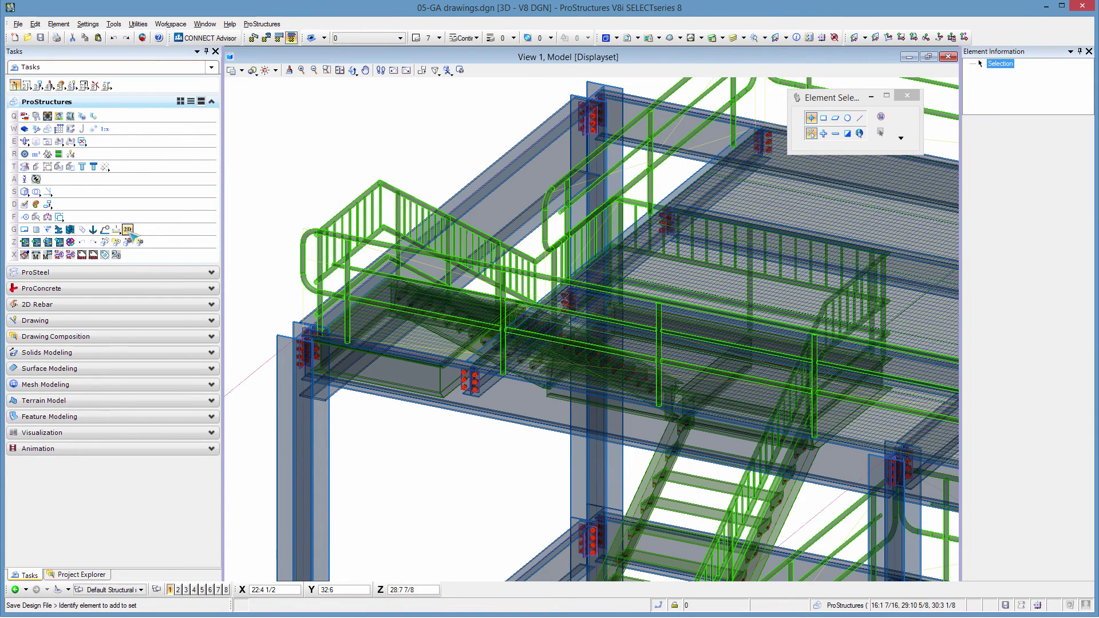
left_click(340, 70)
left_click(286, 122)
left_click(127, 230)
Step: Regenerate the 2D drawings for views Sample_TOP, Sample_X_A and Sample_Y_3 with Update 2D-drawing
left_click(698, 170)
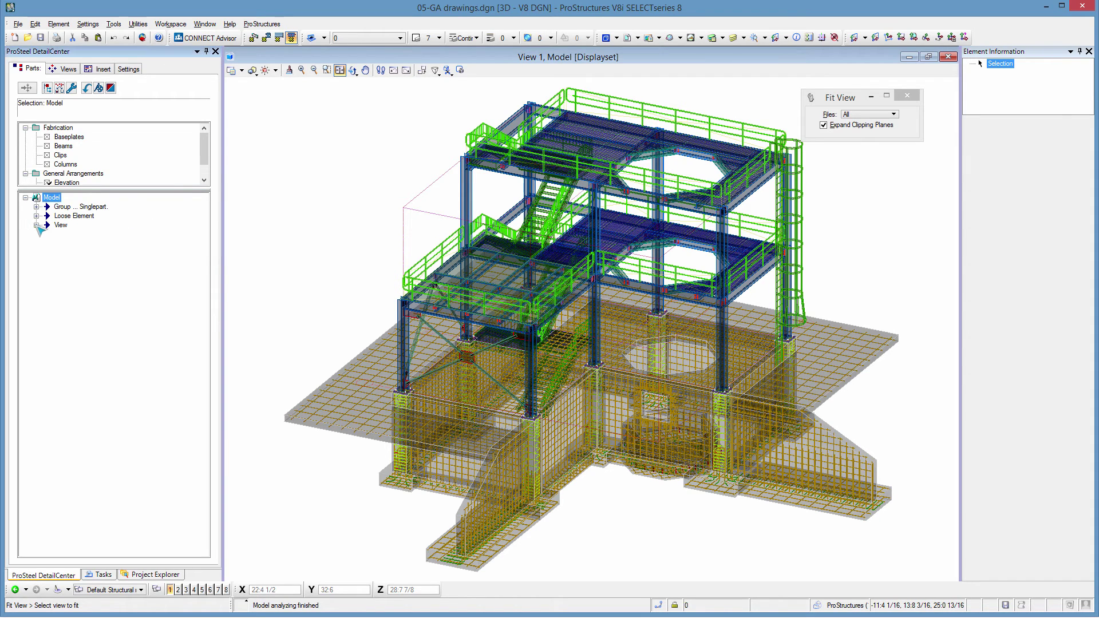
left_click(36, 224)
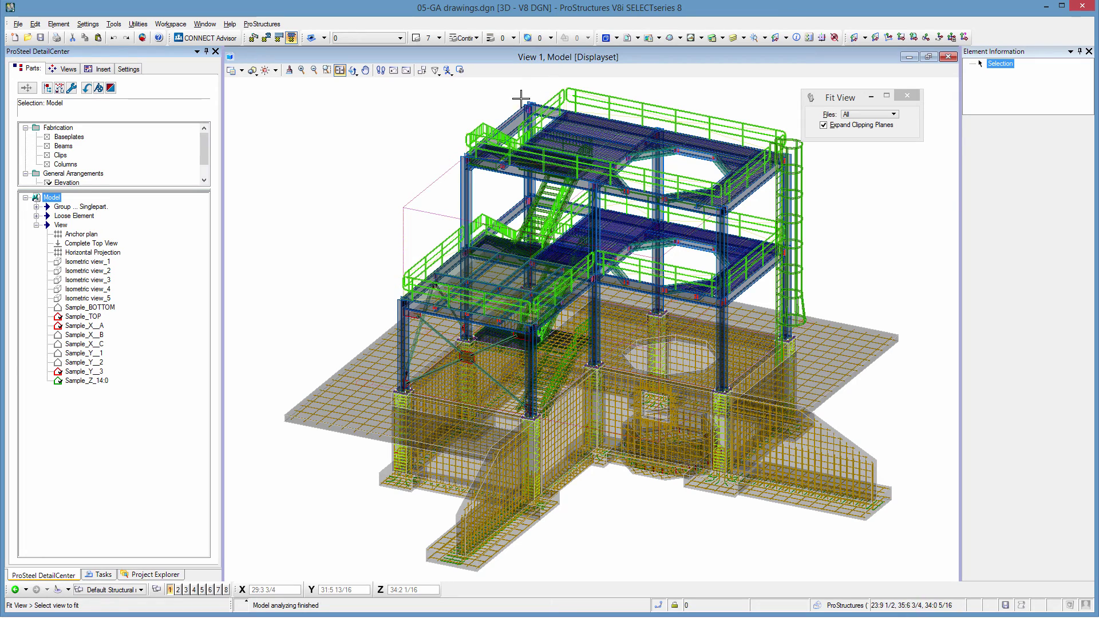
left_click(80, 316)
left_click(80, 326, "ctrl")
left_click(70, 372, "ctrl")
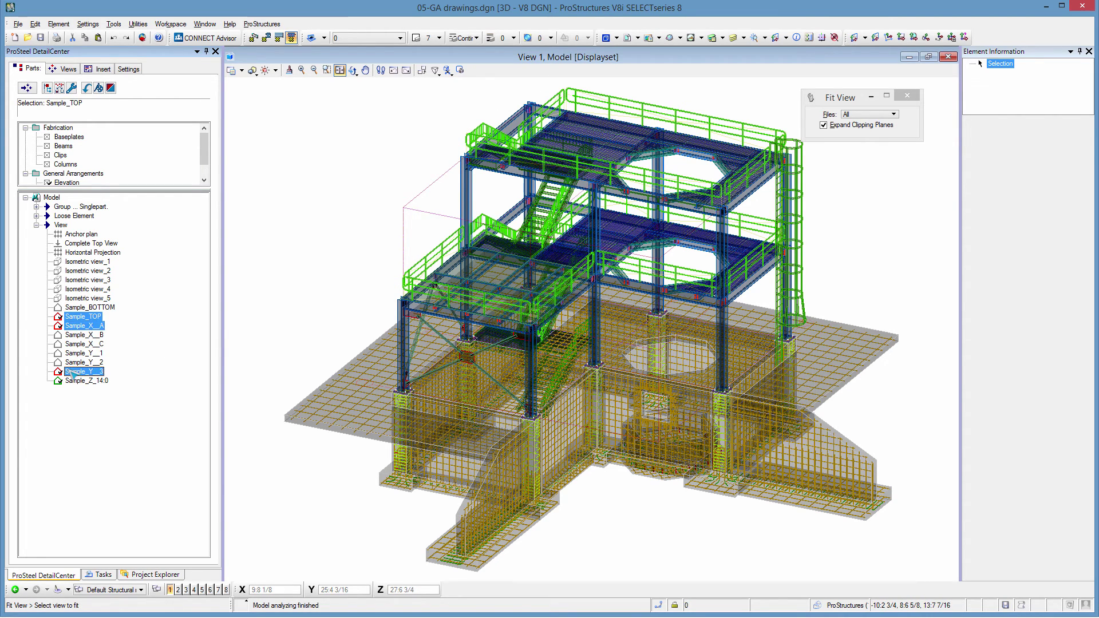
right_click(79, 324)
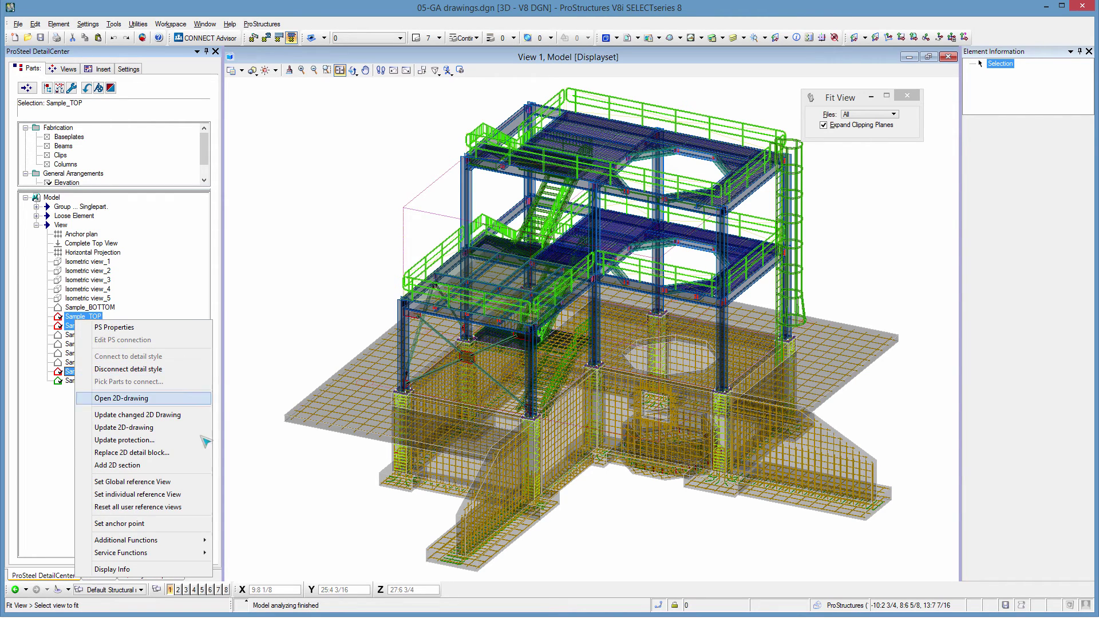
left_click(130, 429)
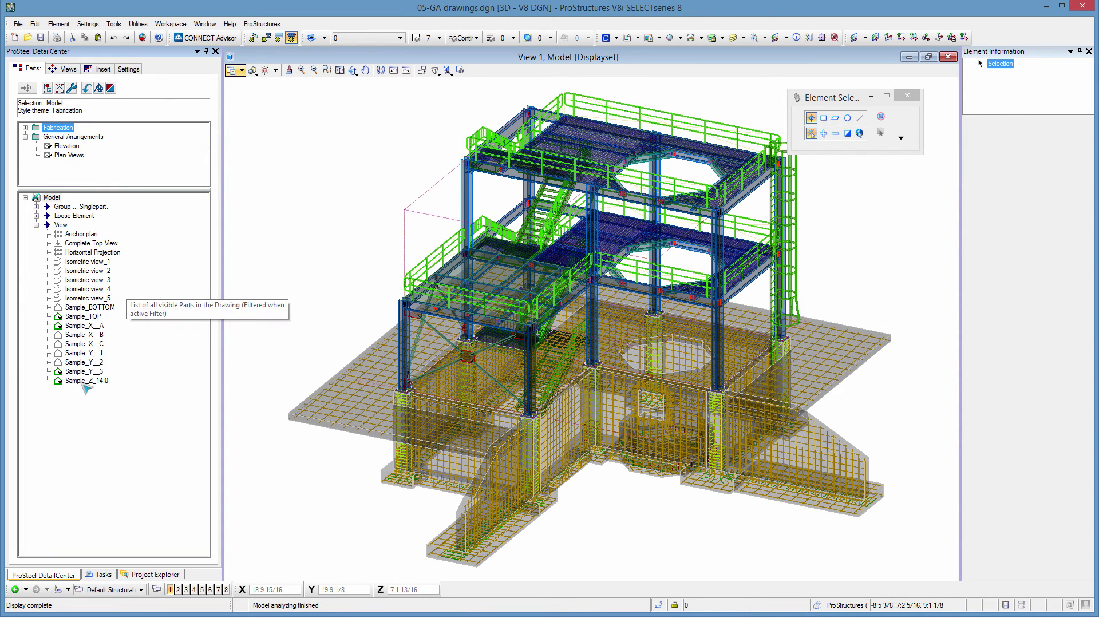
Step: Switch to the 2D Inserts model from the Models list
left_click(617, 37)
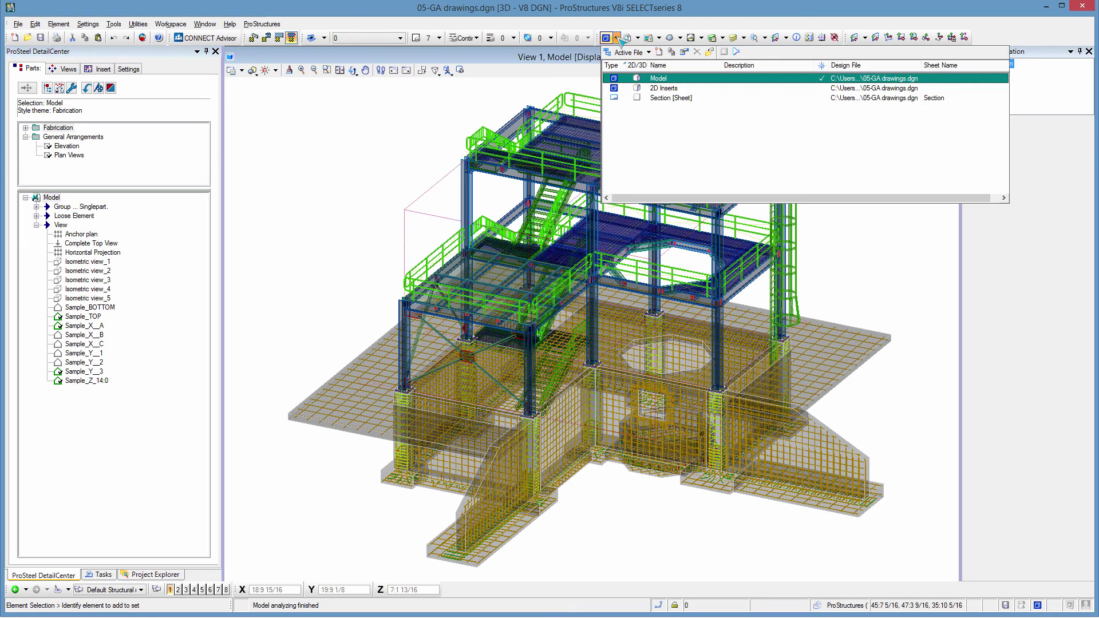
left_click(667, 90)
double_click(665, 88)
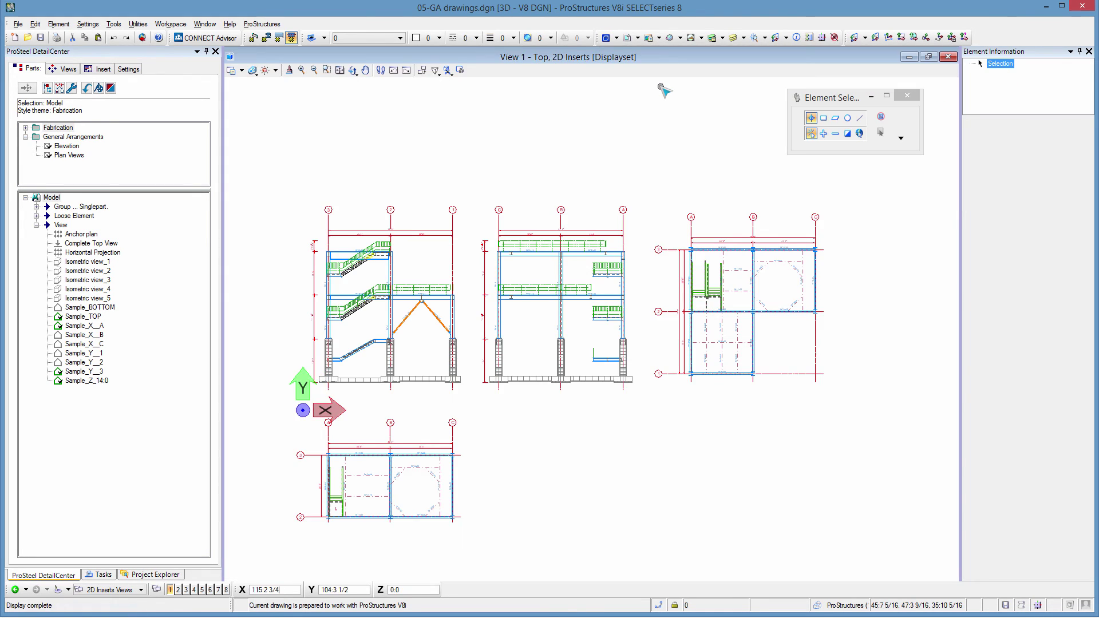
Step: Zoom around the elevations and plan to confirm the beam is labelled W30x90
scroll(316, 250, "up", 5)
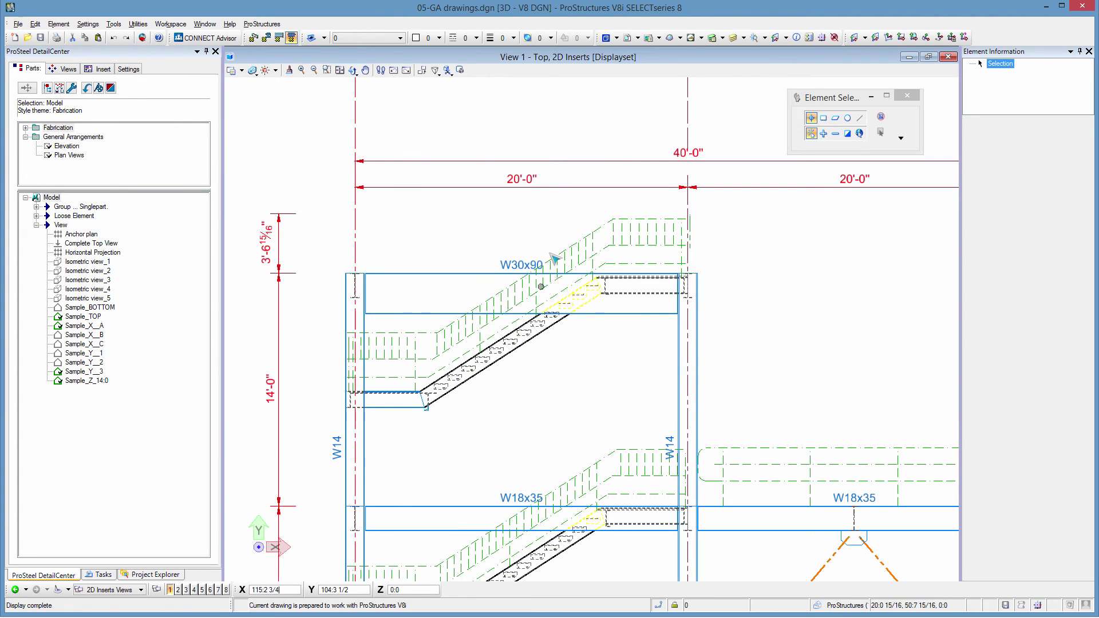
scroll(448, 206, "down", 5)
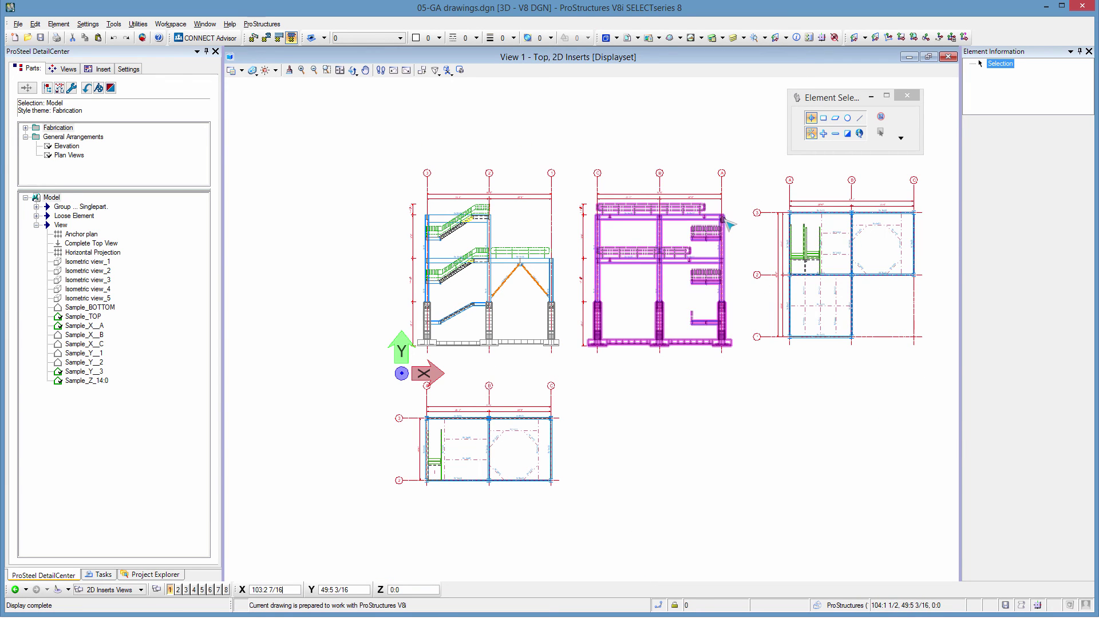
scroll(728, 219, "up", 5)
scroll(728, 219, "up", 3)
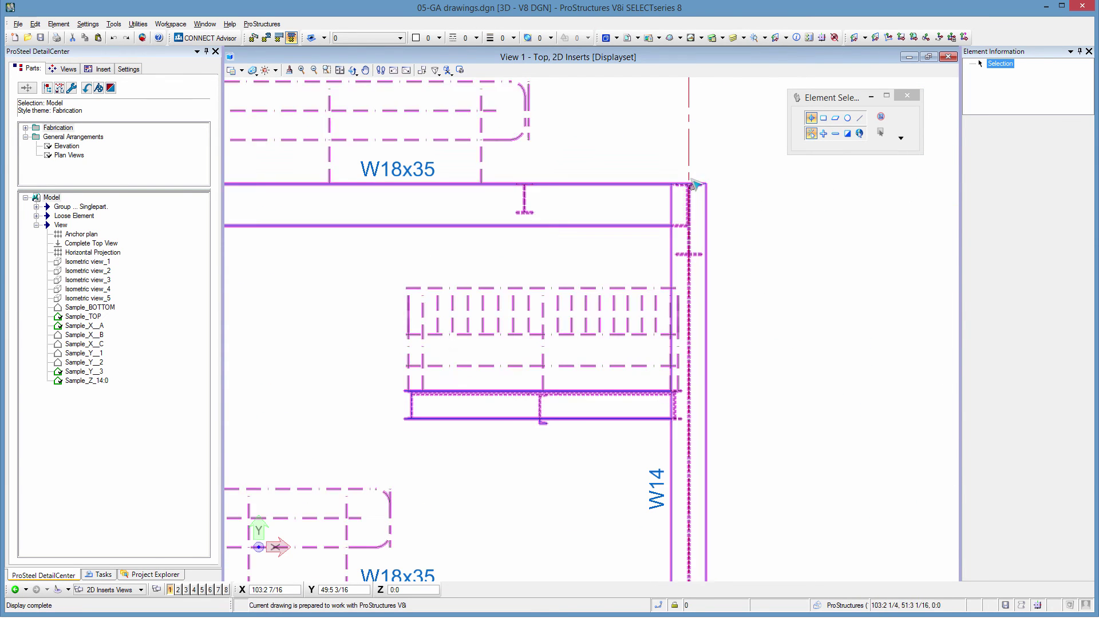
scroll(550, 224, "down", 4)
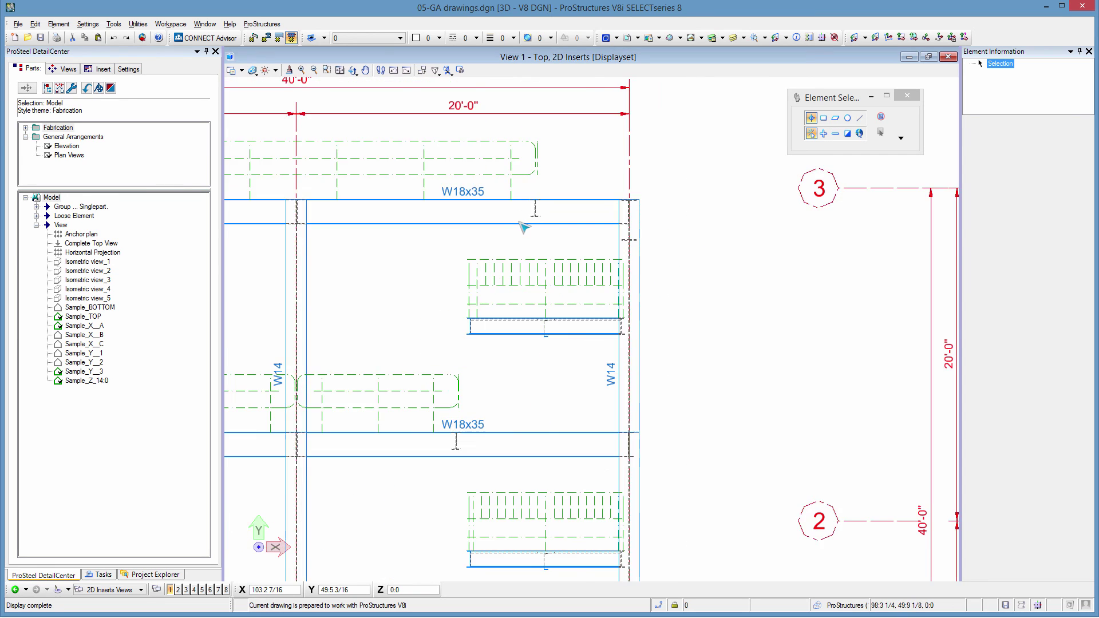
scroll(498, 380, "down", 3)
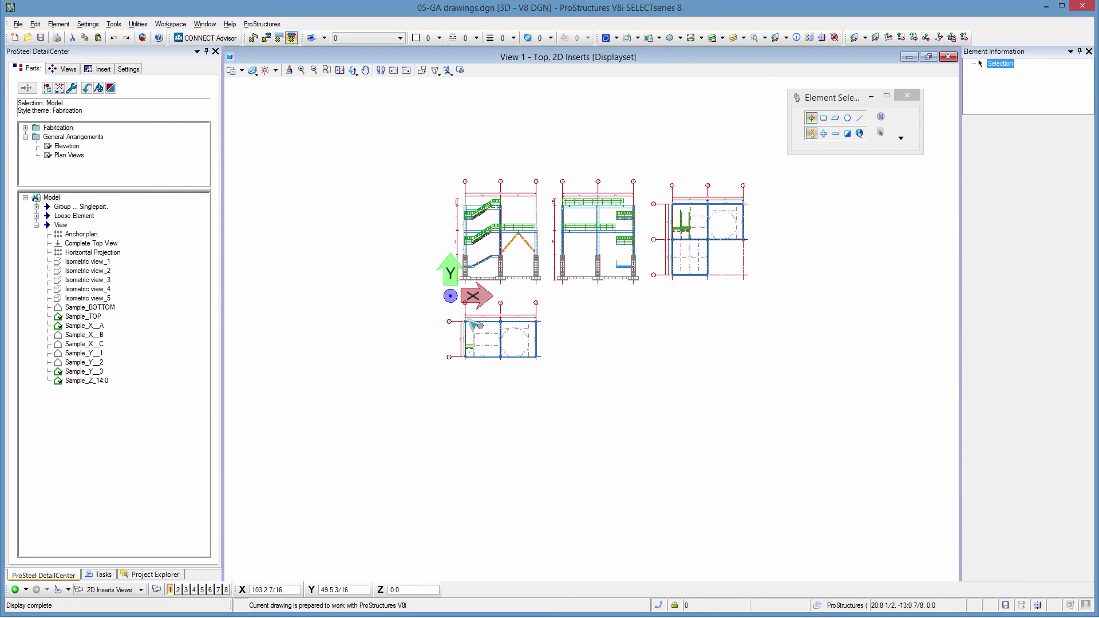
scroll(459, 371, "up", 3)
scroll(461, 373, "up", 4)
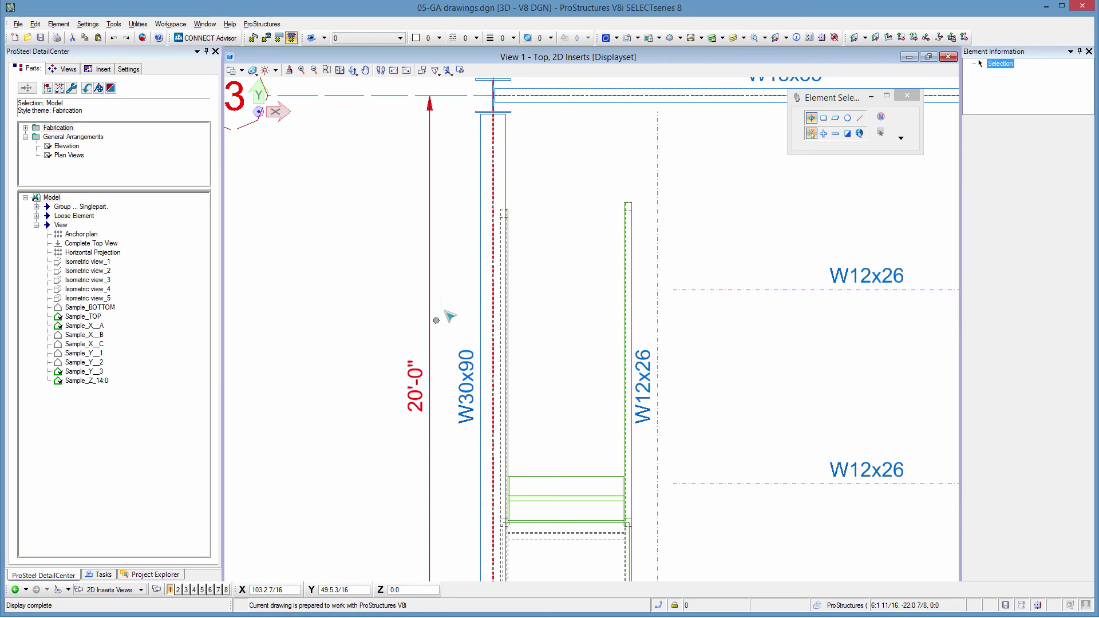
scroll(436, 289, "down", 2)
scroll(436, 289, "down", 2)
left_click(616, 38)
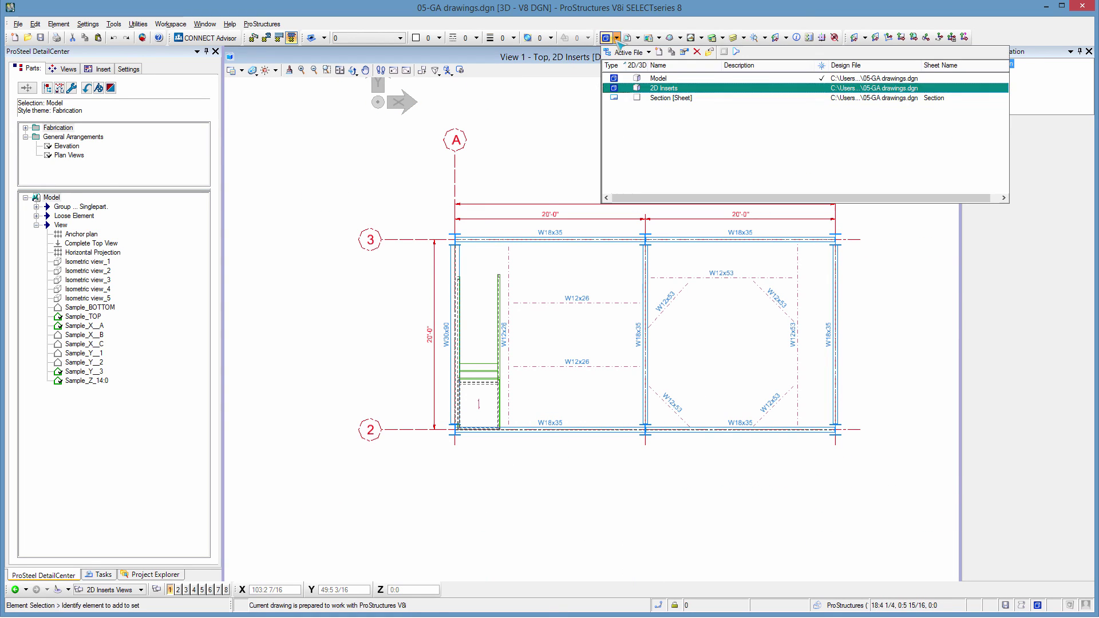
Step: Switch to the Section [Sheet] model and fit the title-block sheet with its updated views
left_click(656, 98)
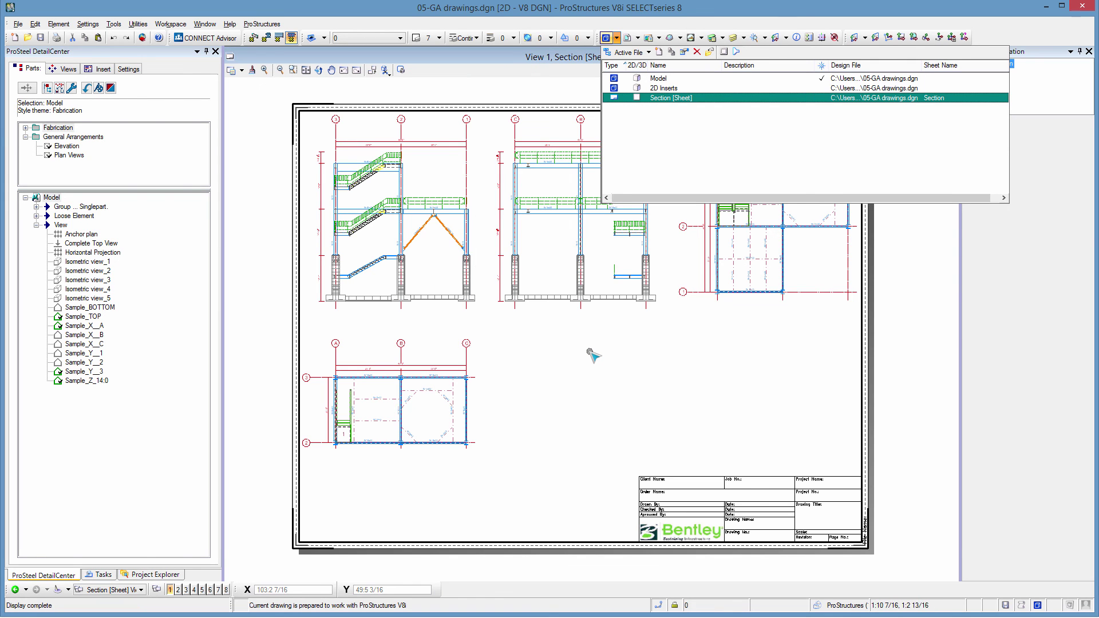
scroll(343, 163, "up", 1)
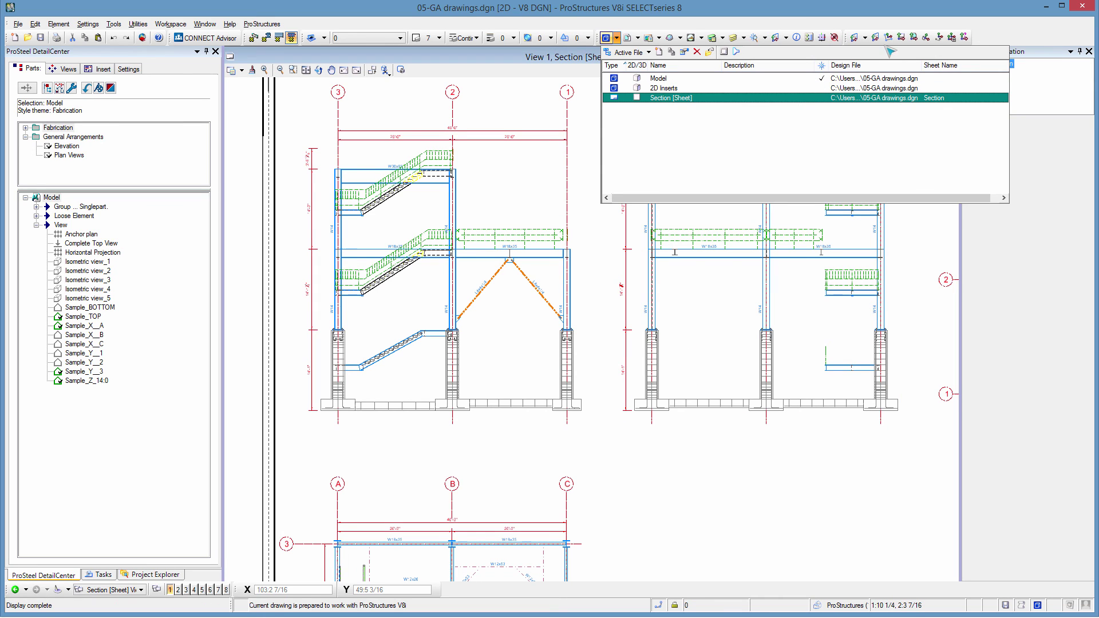
left_click(931, 205)
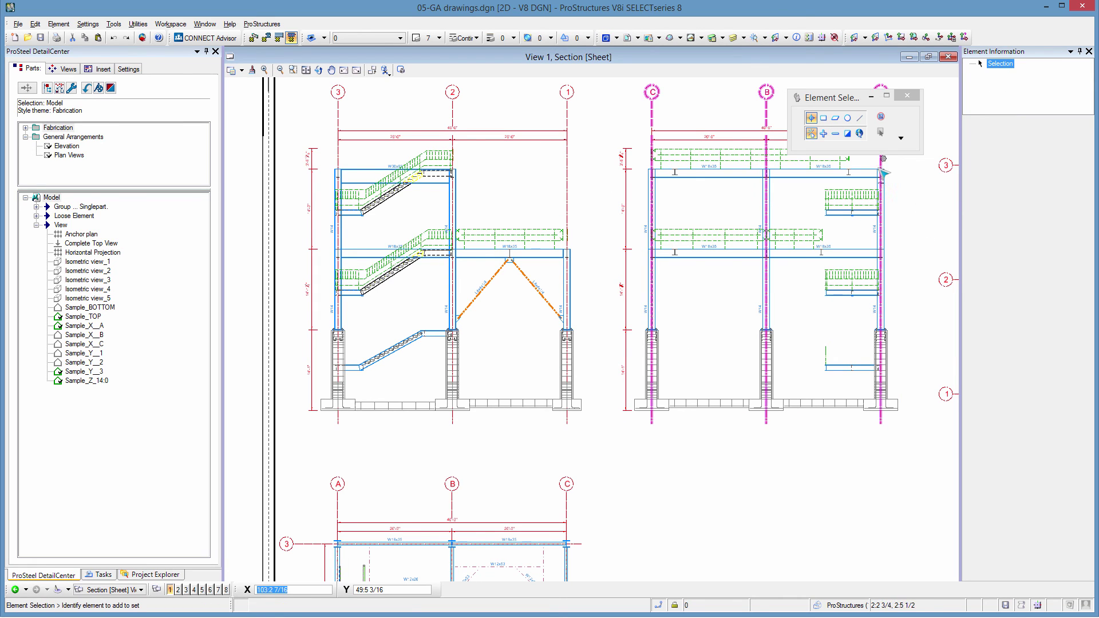
scroll(623, 141, "down", 2)
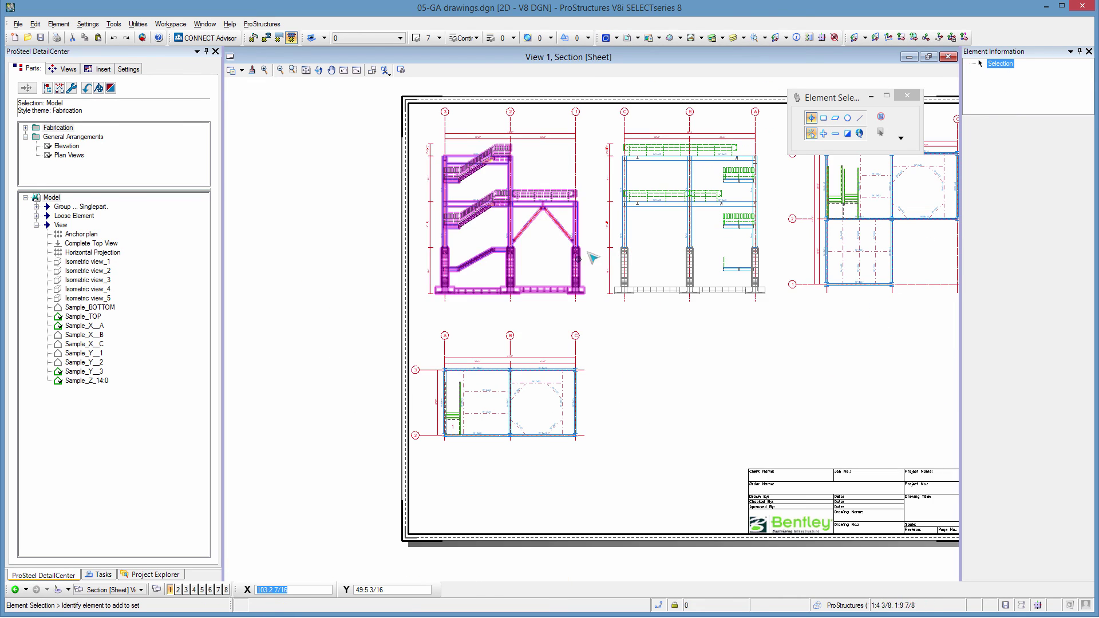
left_click(306, 69)
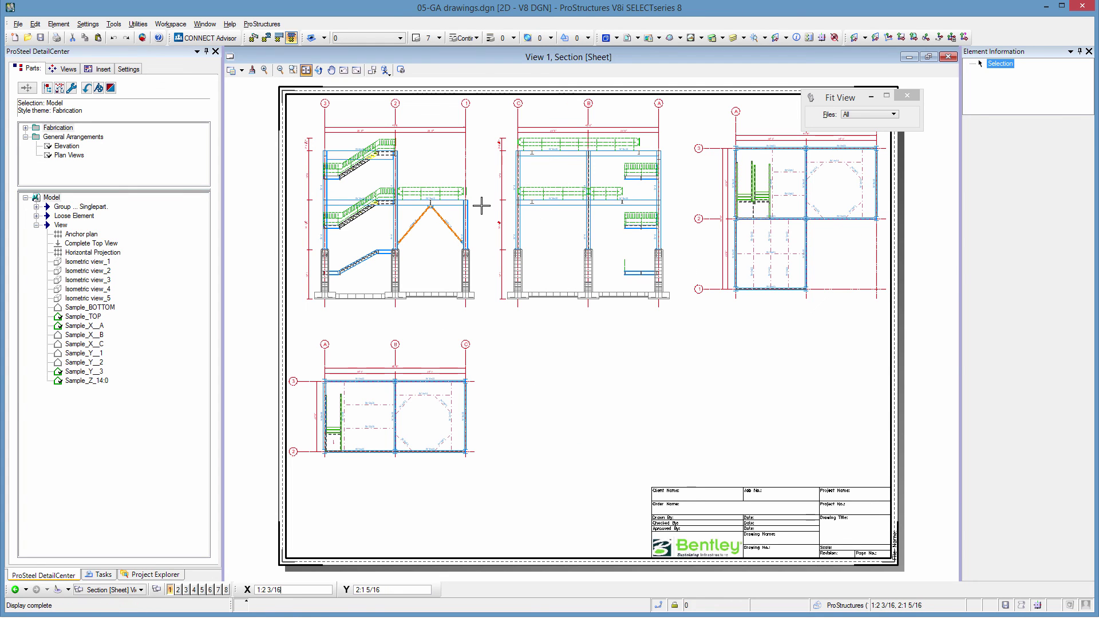